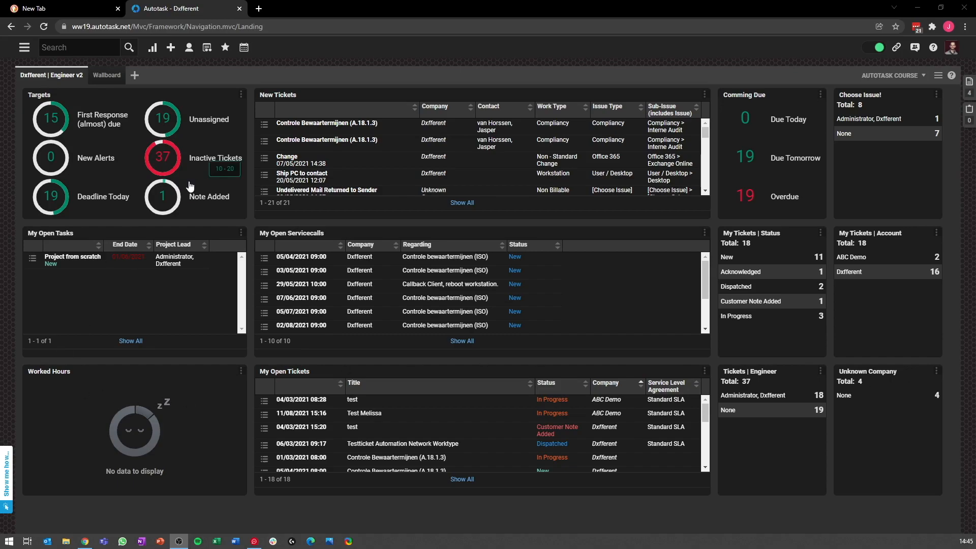
Step: Add a dashboard tab named "Autotask Course 2" to the Autotask Course tab group
click(133, 75)
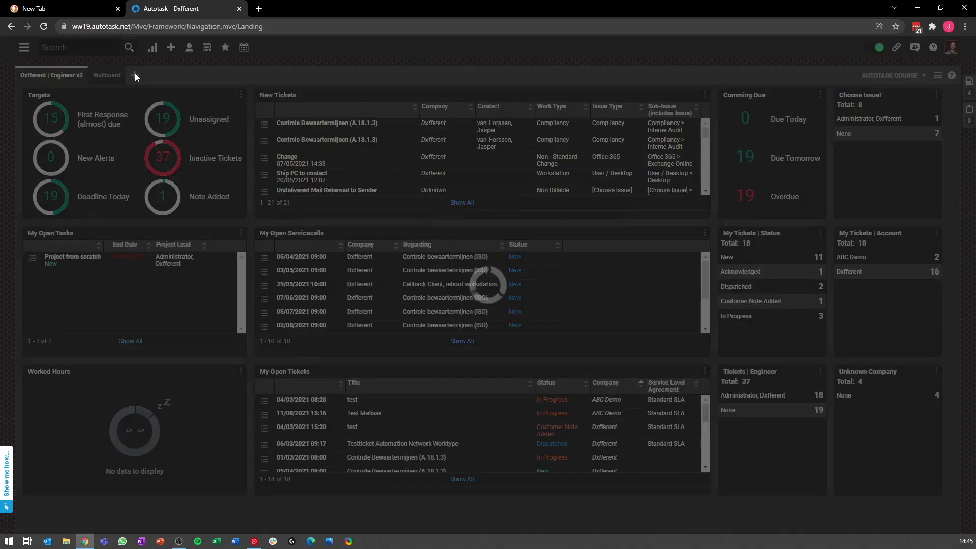
click(691, 353)
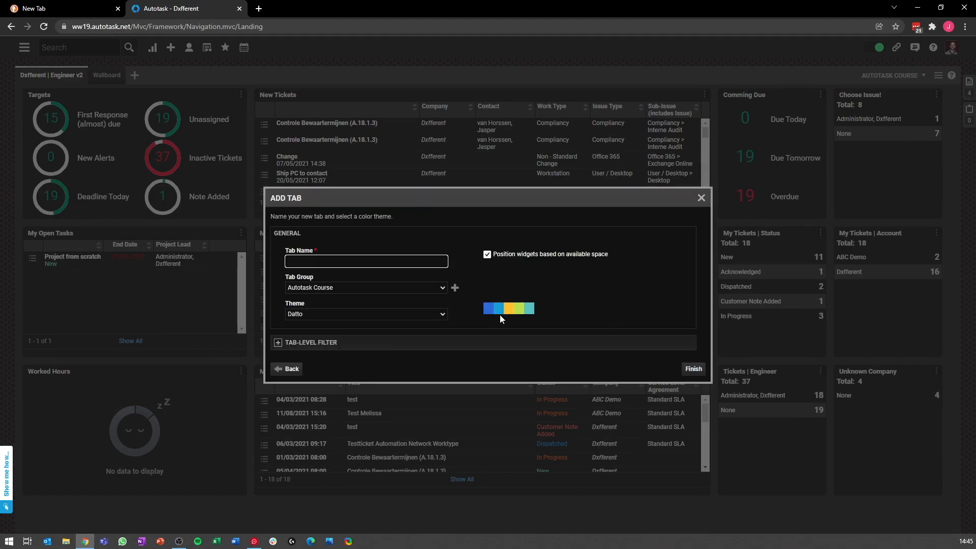
text(Autotask Course 2)
click(691, 370)
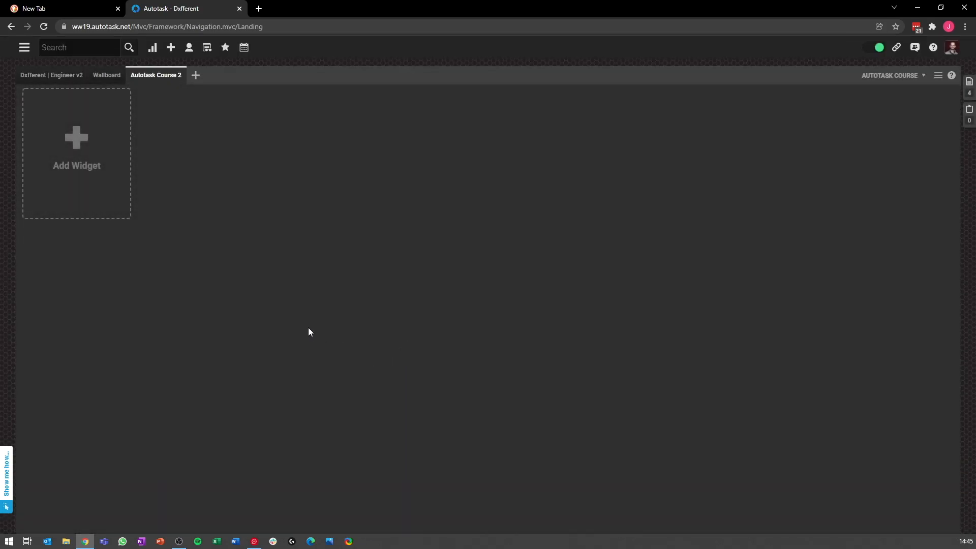
Step: Start adding a widget and view the ready-made ticket widgets offered in the widget library
click(93, 185)
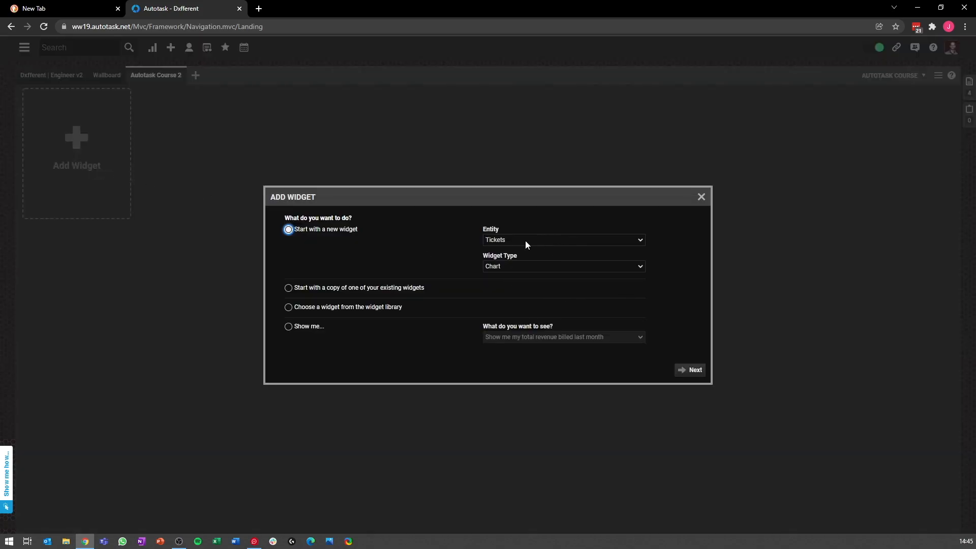
click(545, 265)
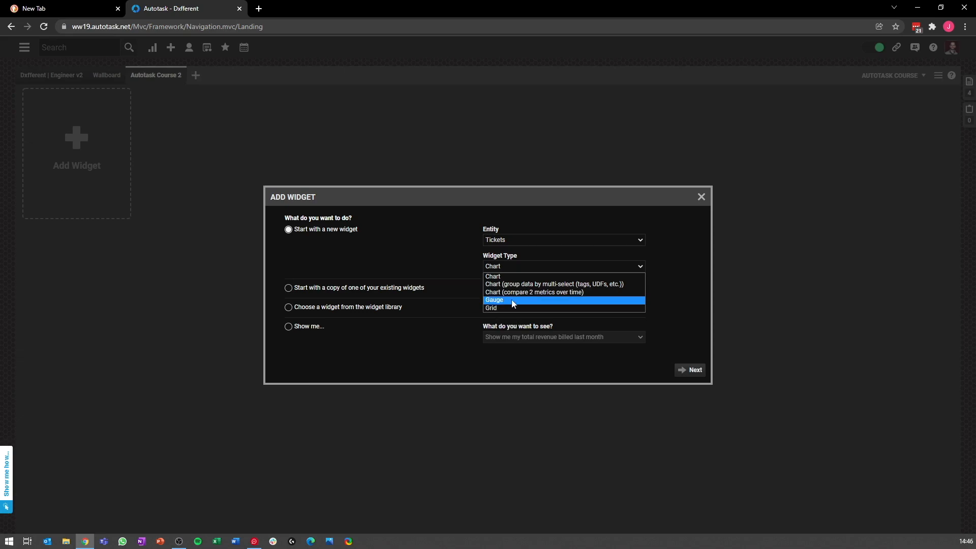
click(288, 307)
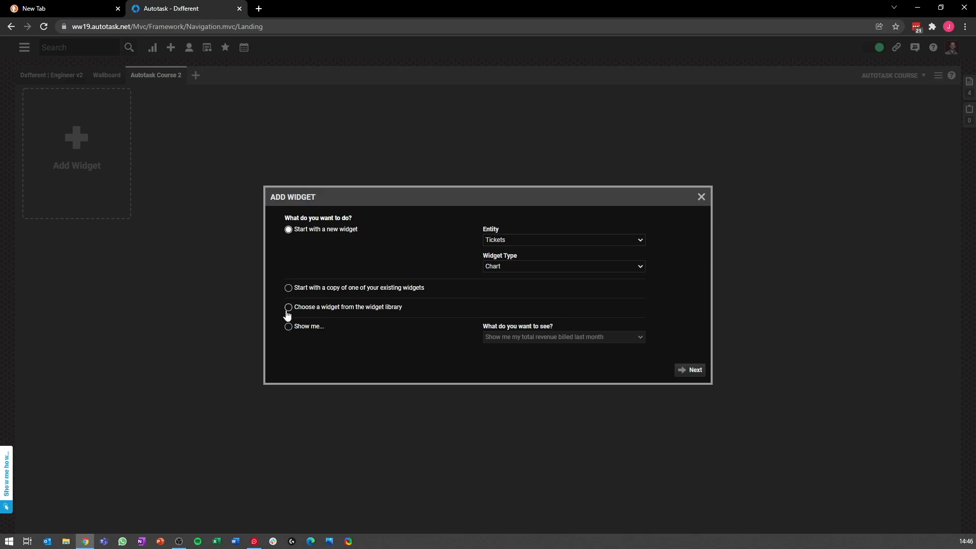
click(694, 371)
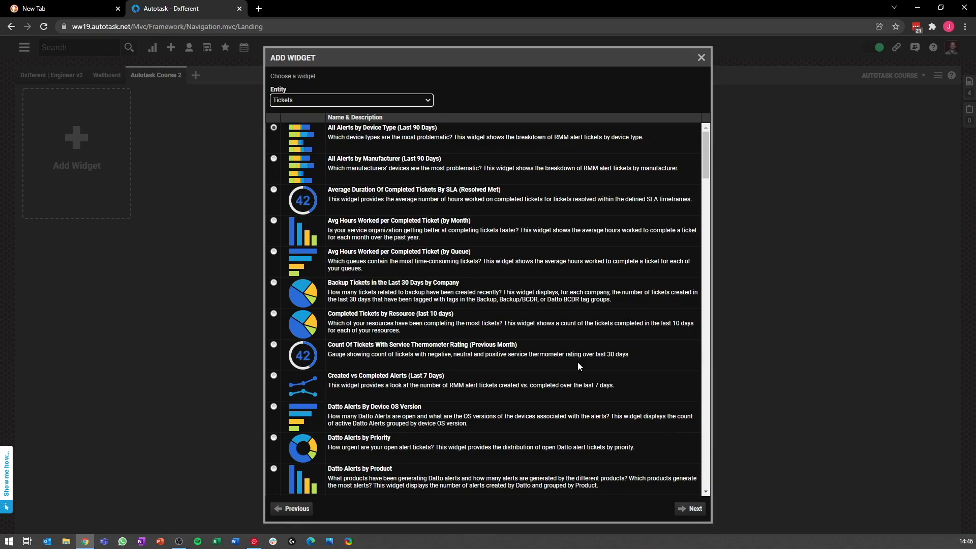
click(292, 508)
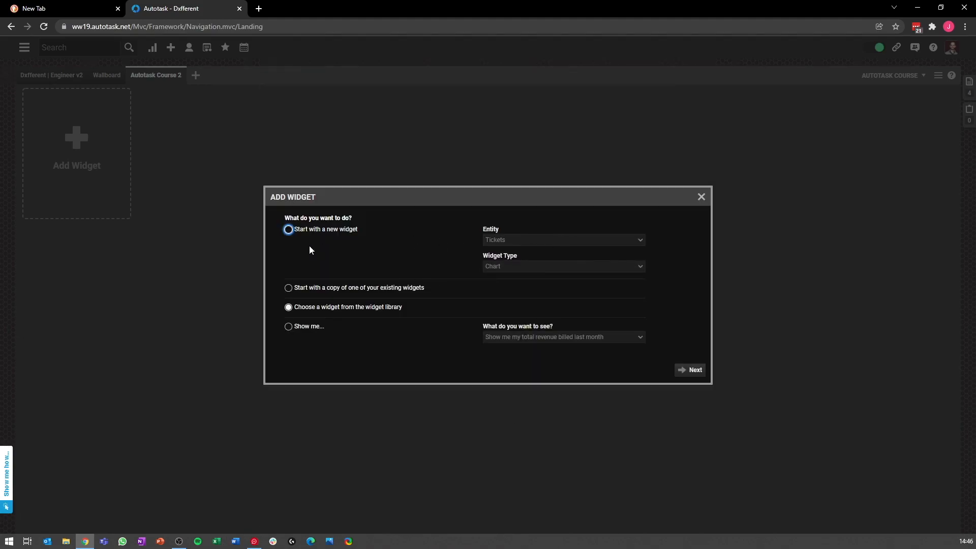
Step: Create a new Tickets widget of type Grid and name it "New Tickets"
click(292, 230)
click(533, 266)
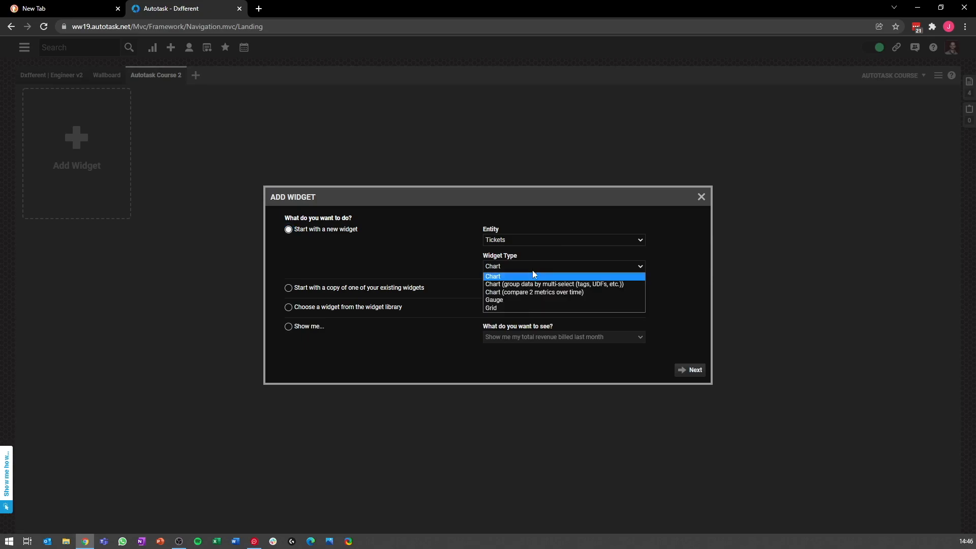
click(524, 309)
click(690, 370)
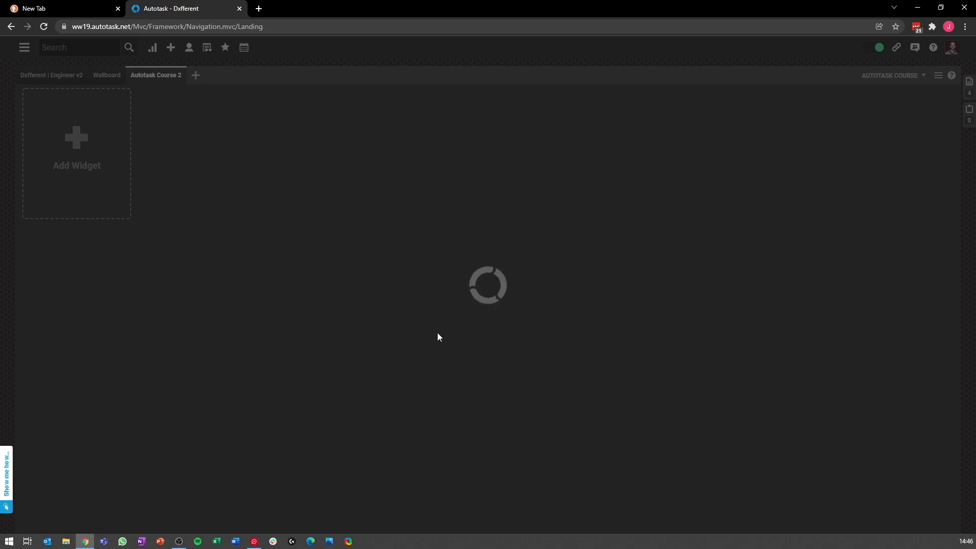
text(New Tickets)
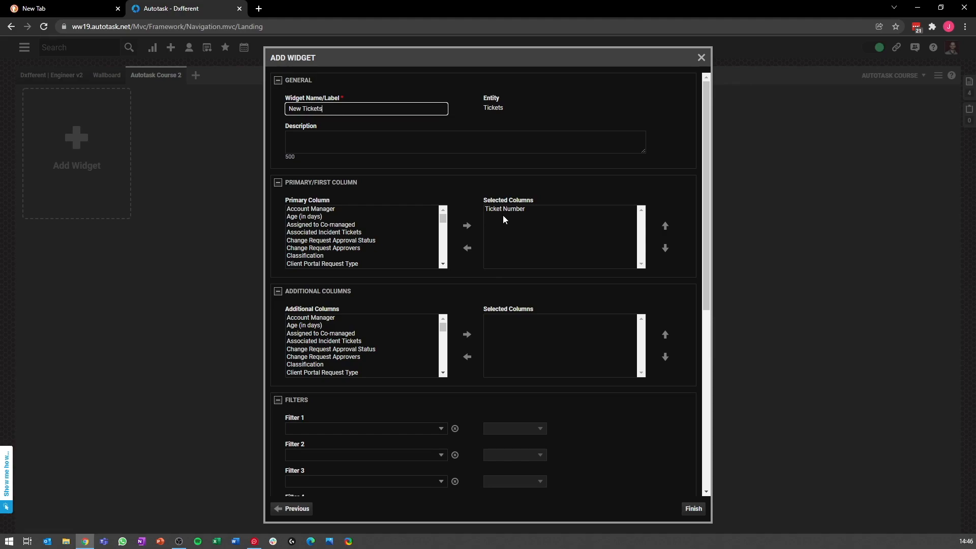
Step: Add Company and Status to the widget's selected primary columns
click(334, 225)
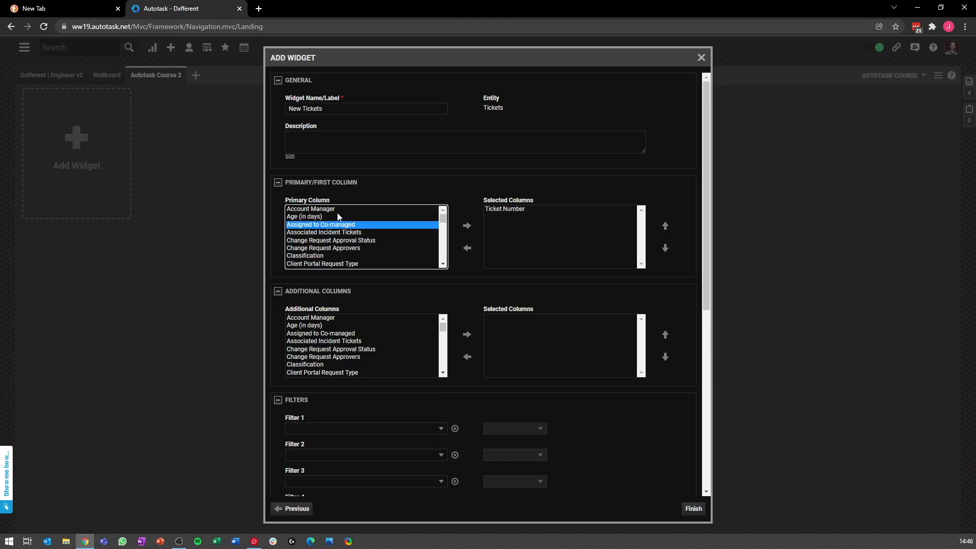
scroll(337, 211, down, 1)
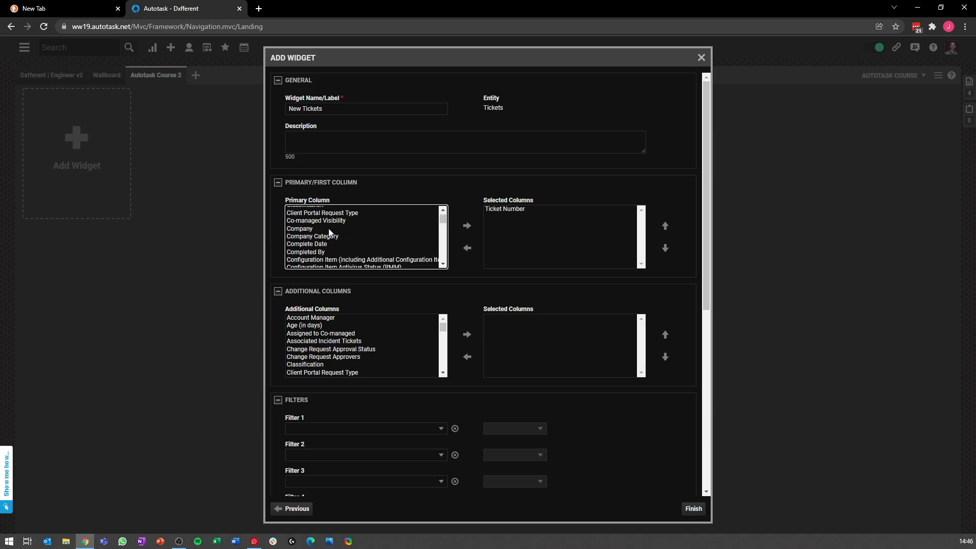
double_click(327, 229)
click(338, 250)
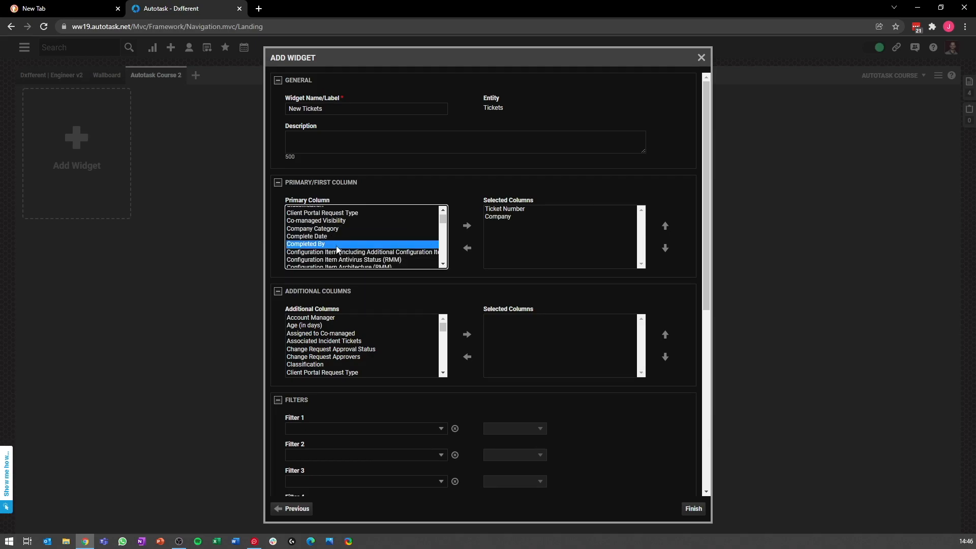
key(s)
scroll(337, 251, down, 1)
scroll(304, 253, down, 1)
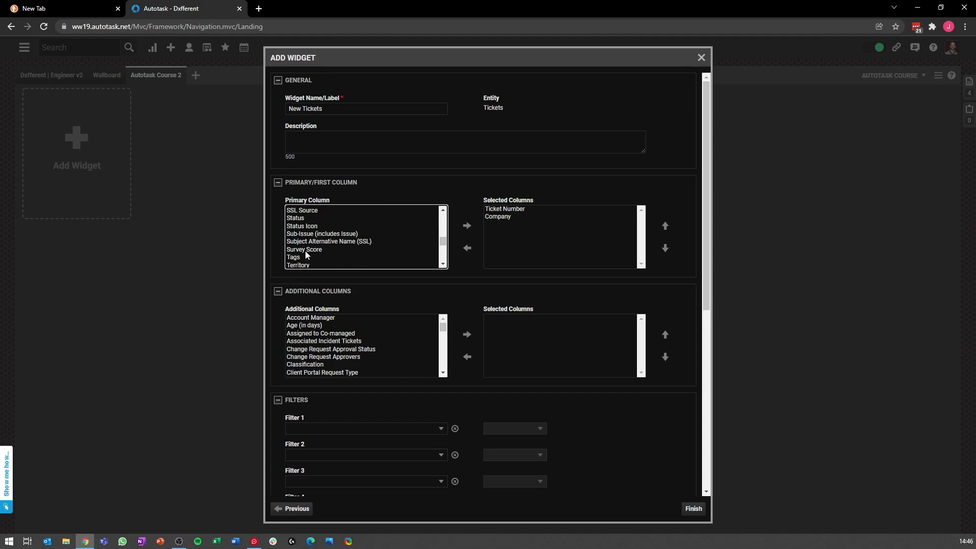
double_click(311, 218)
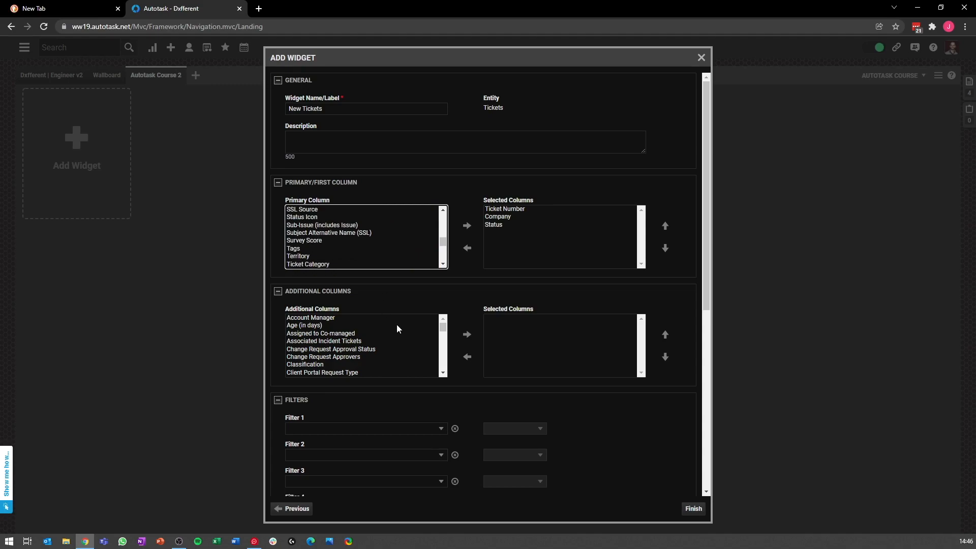
Step: Add Primary Resource, First Response Due and First Response Met as the widget's additional columns
scroll(306, 229, down, 9)
scroll(356, 247, up, 10)
click(365, 342)
click(364, 349)
scroll(342, 355, down, 2)
click(320, 338)
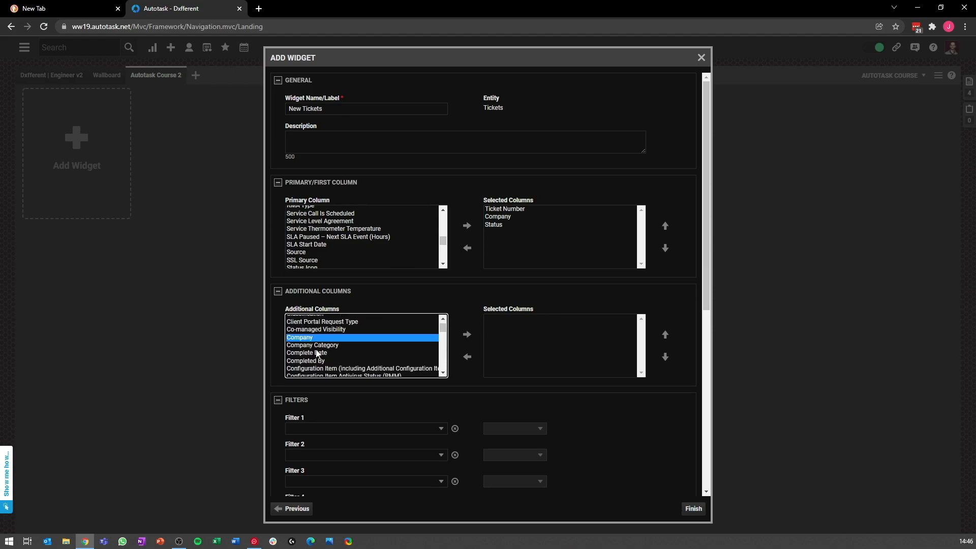
key(p)
scroll(329, 370, down, 1)
double_click(320, 338)
key(f)
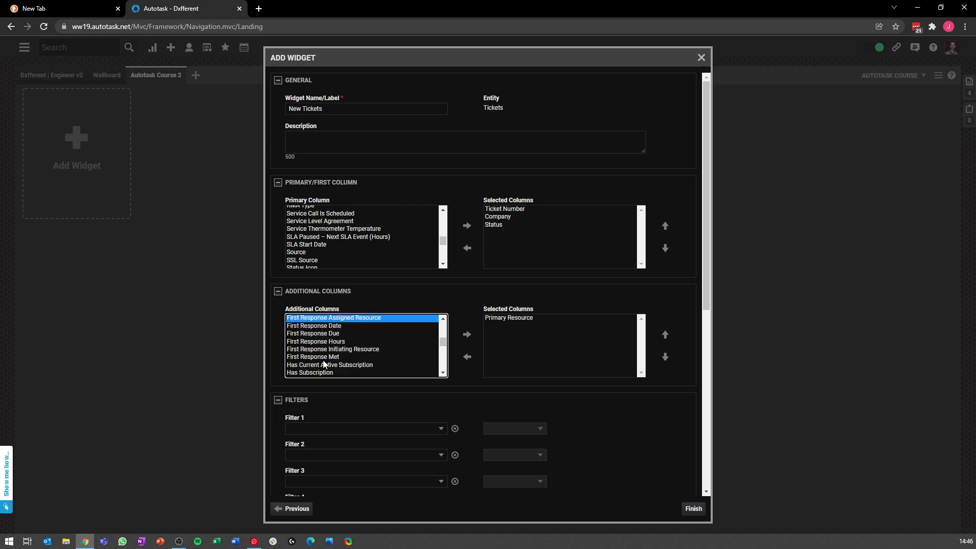
double_click(319, 333)
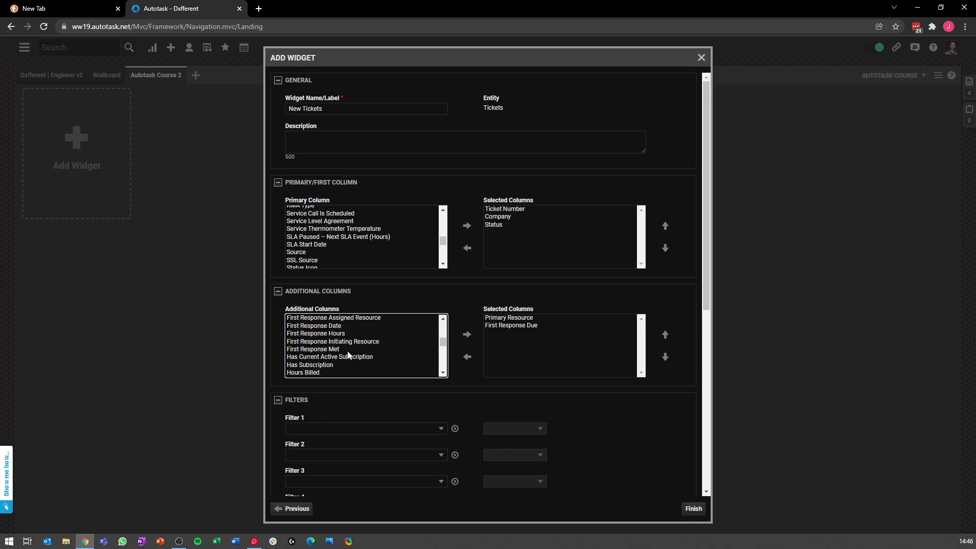
double_click(325, 350)
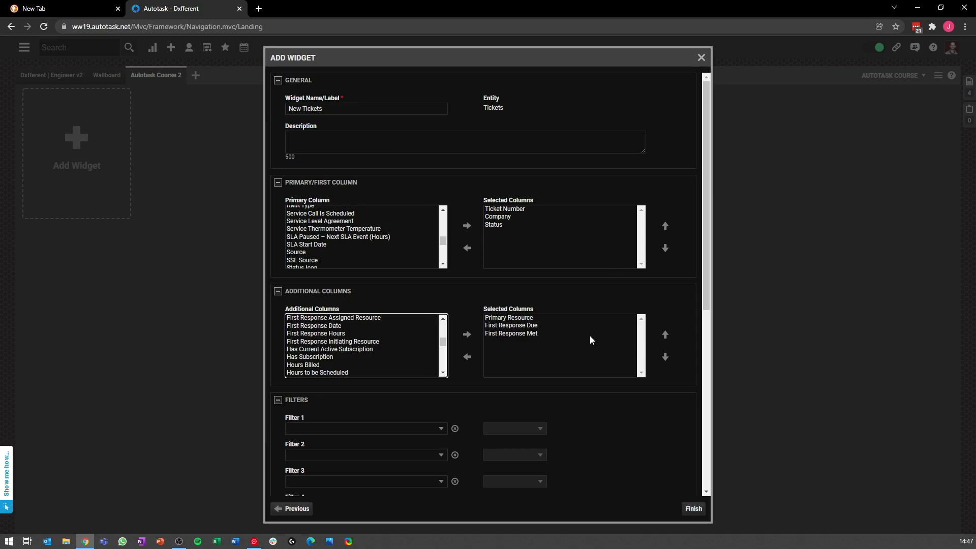
Step: Set Filter 1 to Status equal to New
scroll(693, 368, down, 2)
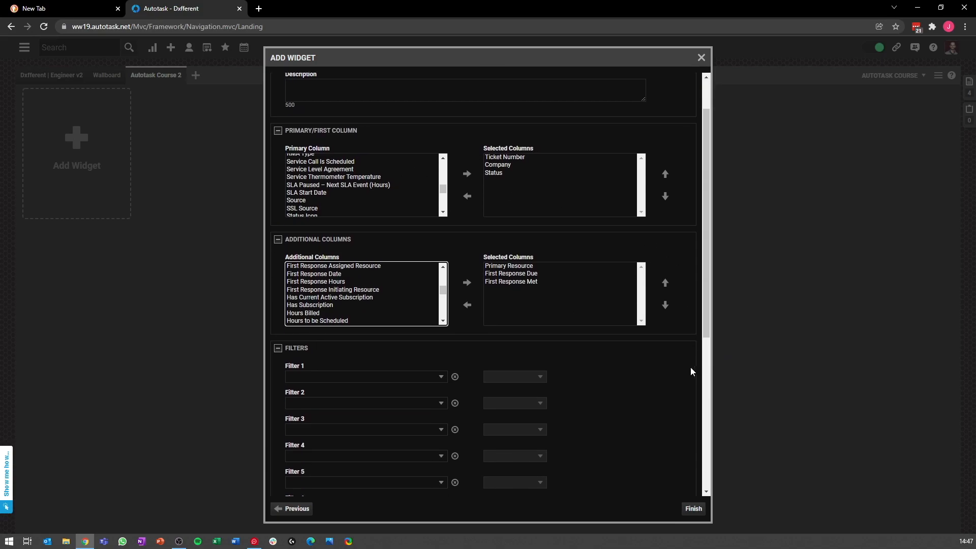
click(362, 327)
text(st)
click(328, 463)
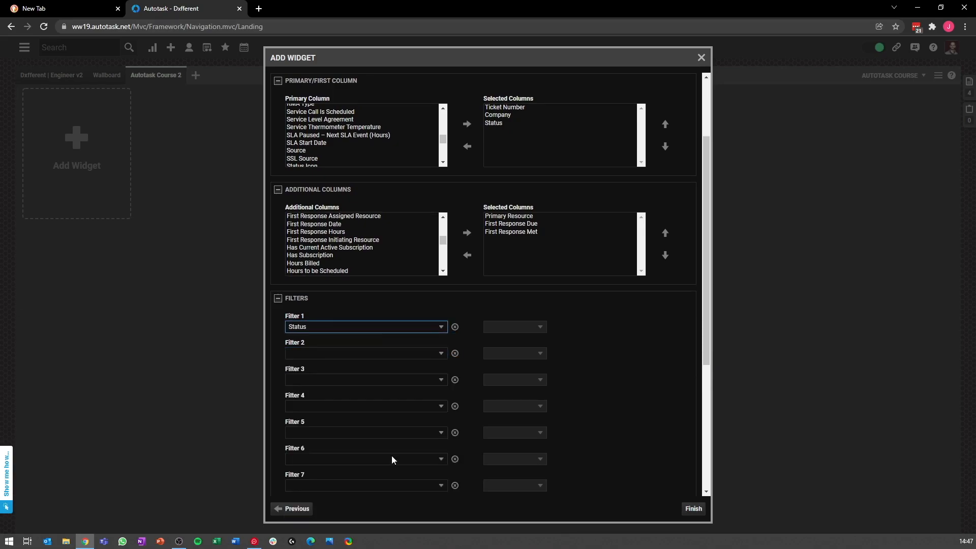
click(603, 327)
click(576, 351)
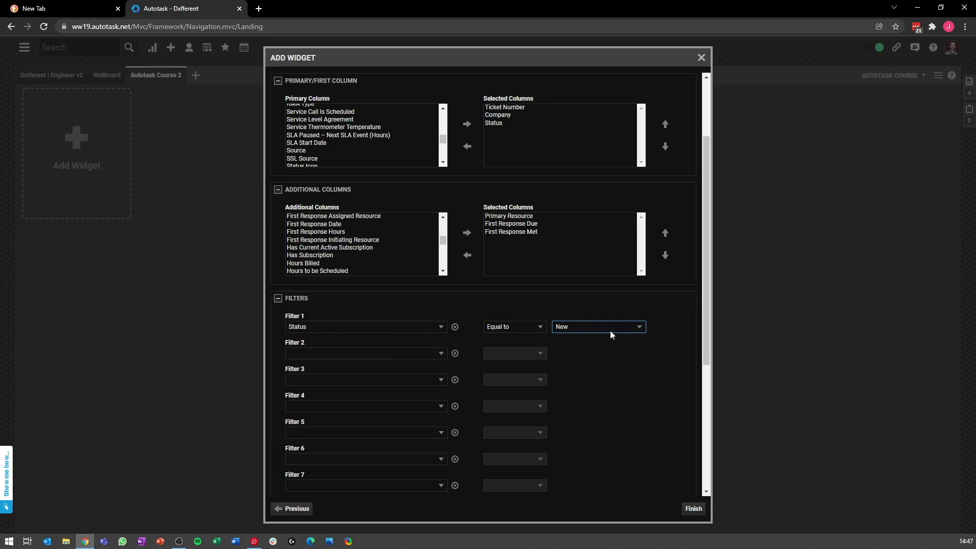
Step: Set Filter 2 to First Response Due with a Dynamic Range and open its range settings
click(390, 356)
scroll(359, 442, down, 3)
scroll(360, 442, down, 1)
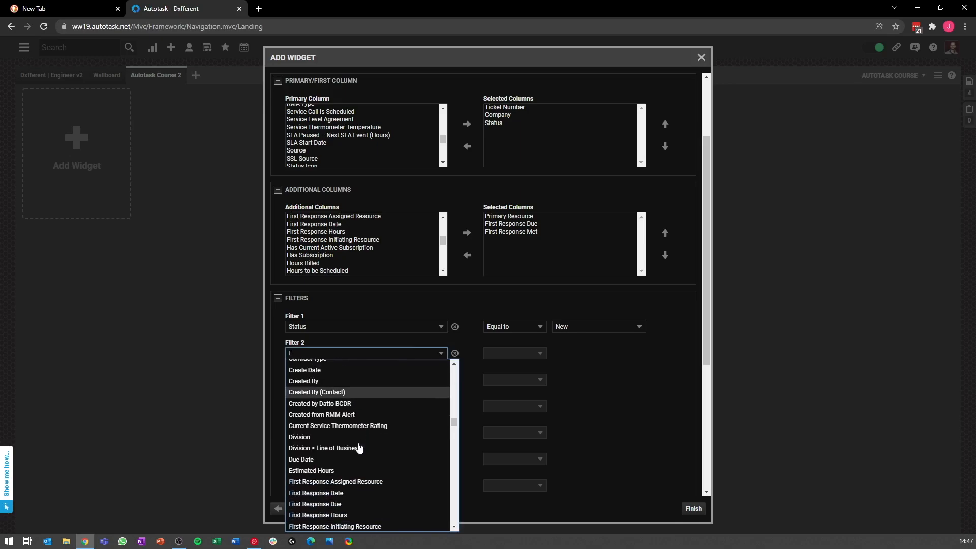
click(344, 504)
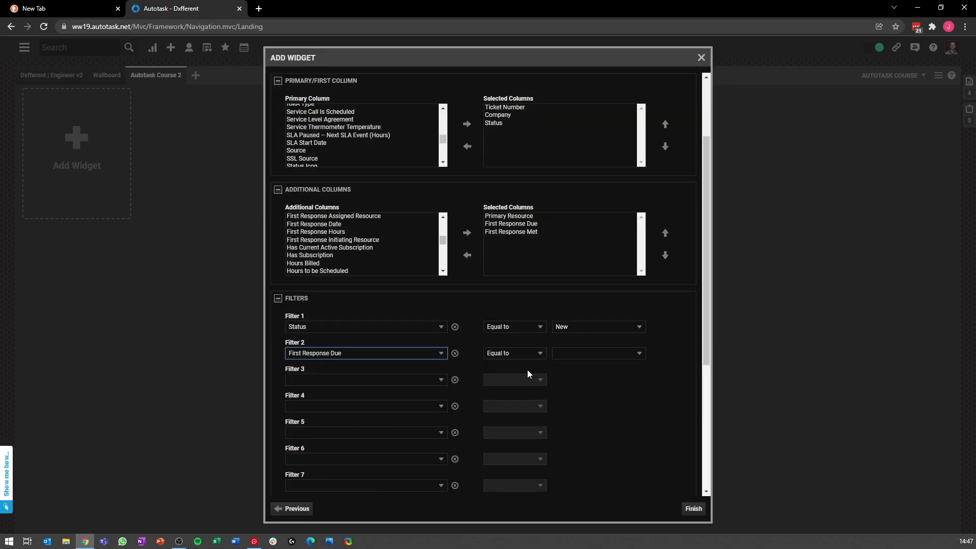
click(521, 358)
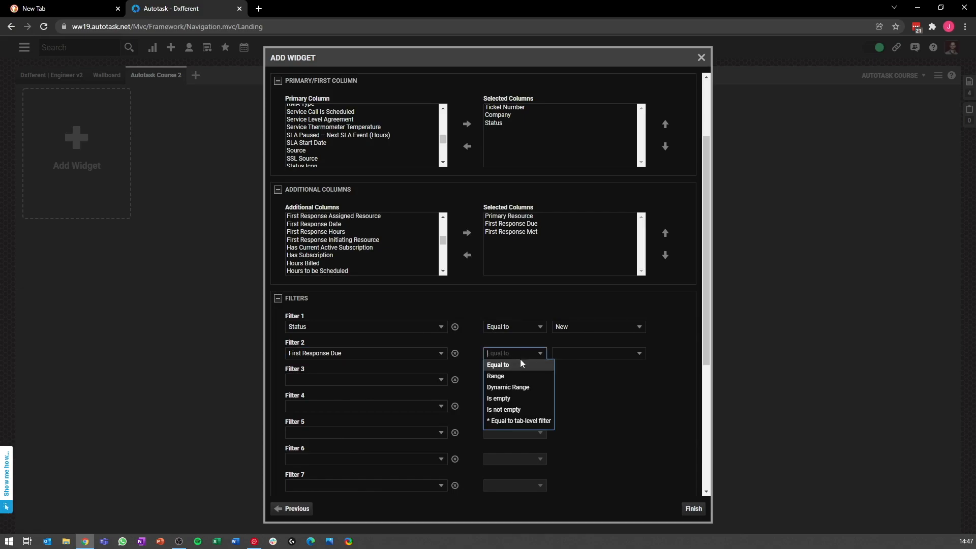
click(519, 388)
click(674, 354)
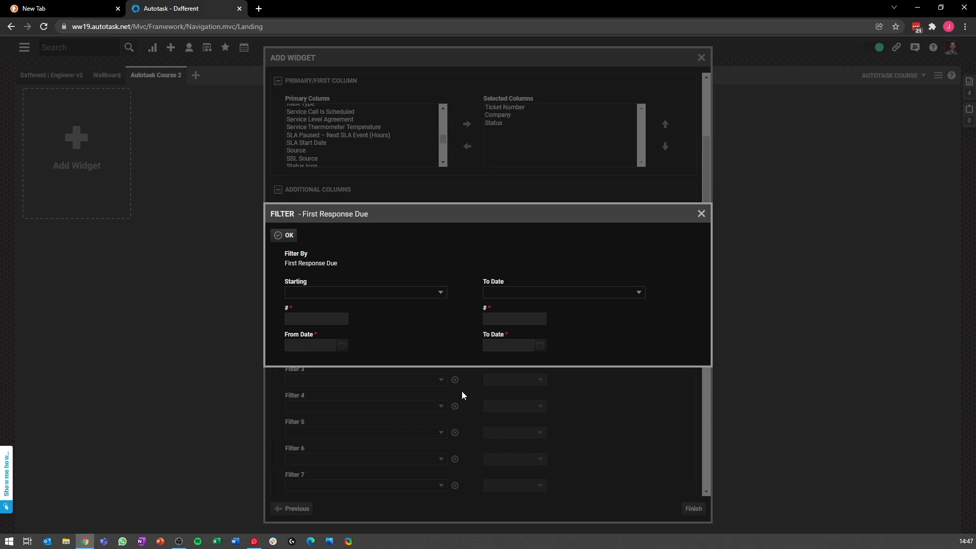
Step: Start the First Response Due range at a Fixed Start Date of 01/01/1800
click(388, 294)
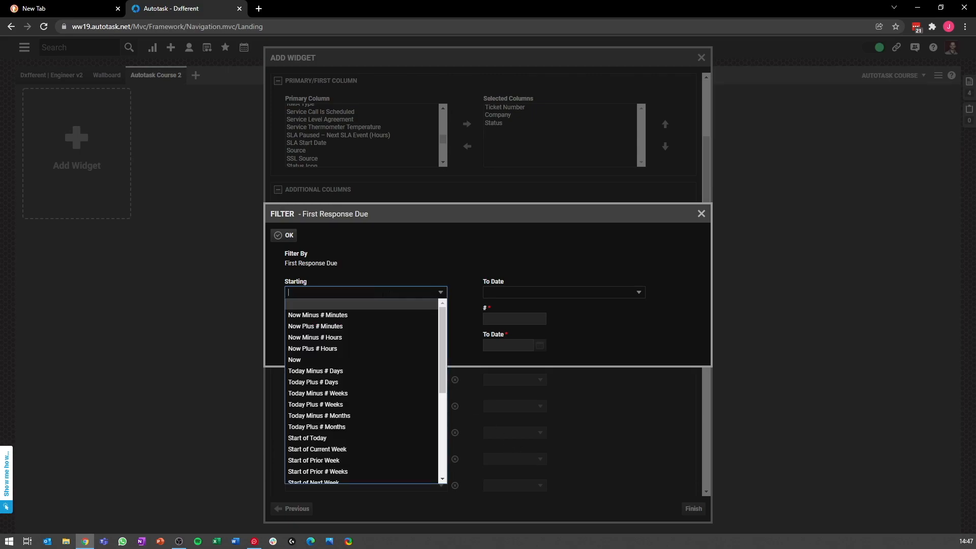
scroll(407, 407, down, 5)
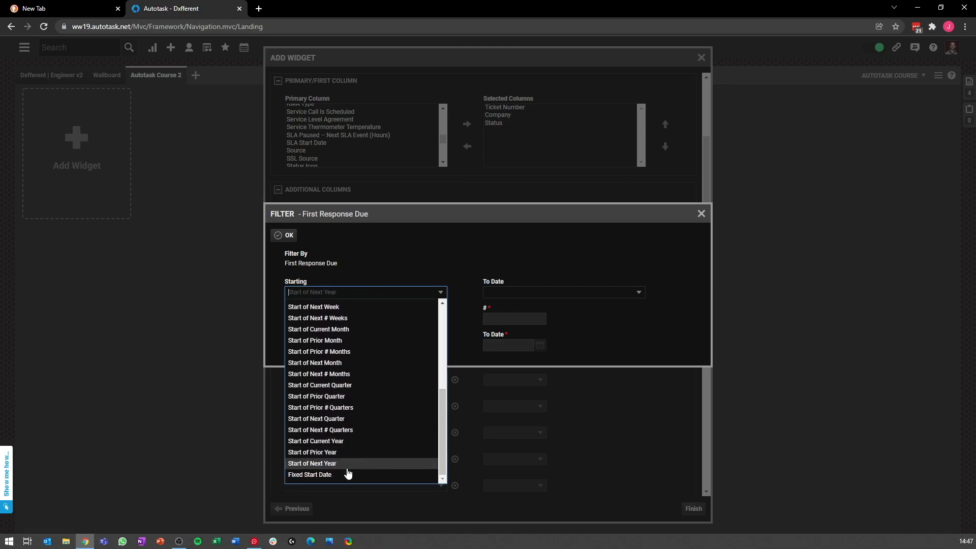
click(315, 475)
click(312, 346)
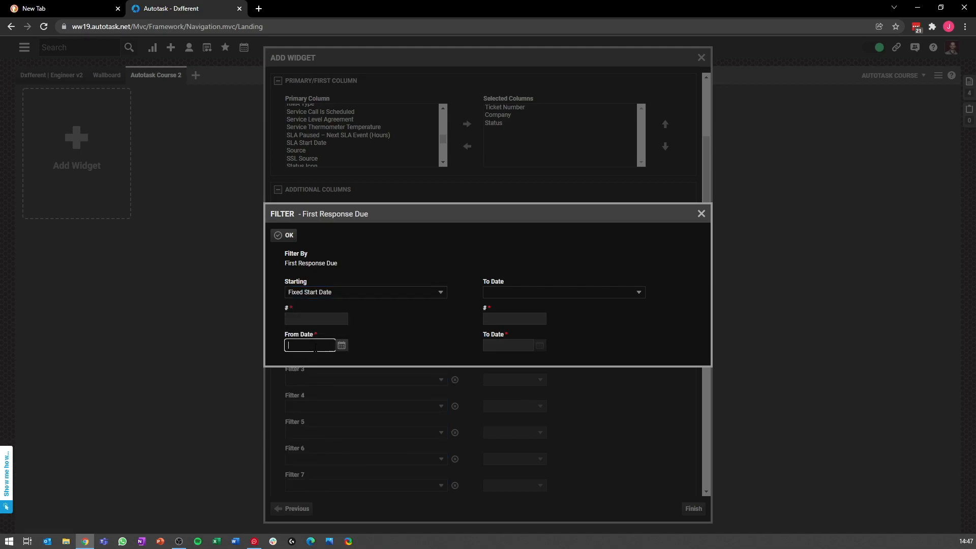
text(01-01)
text(-22)
text(1800)
key(Tab)
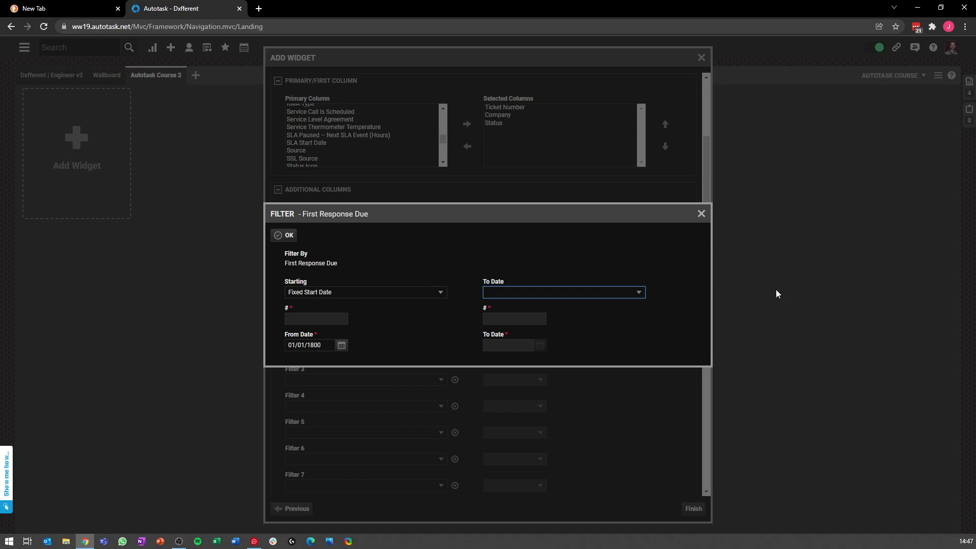
Step: Set the end of the First Response Due range to Today Plus # Days with a value of 1
click(543, 289)
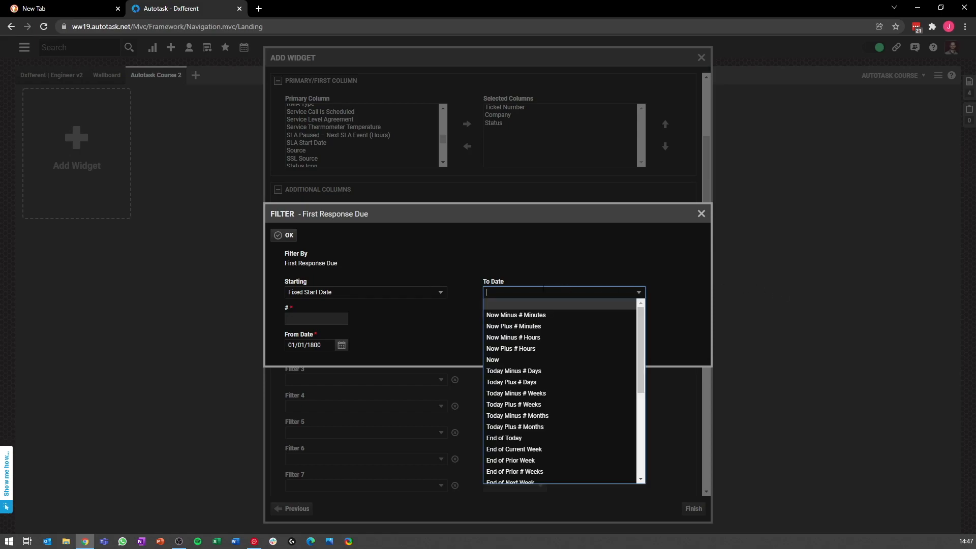
click(542, 438)
click(550, 294)
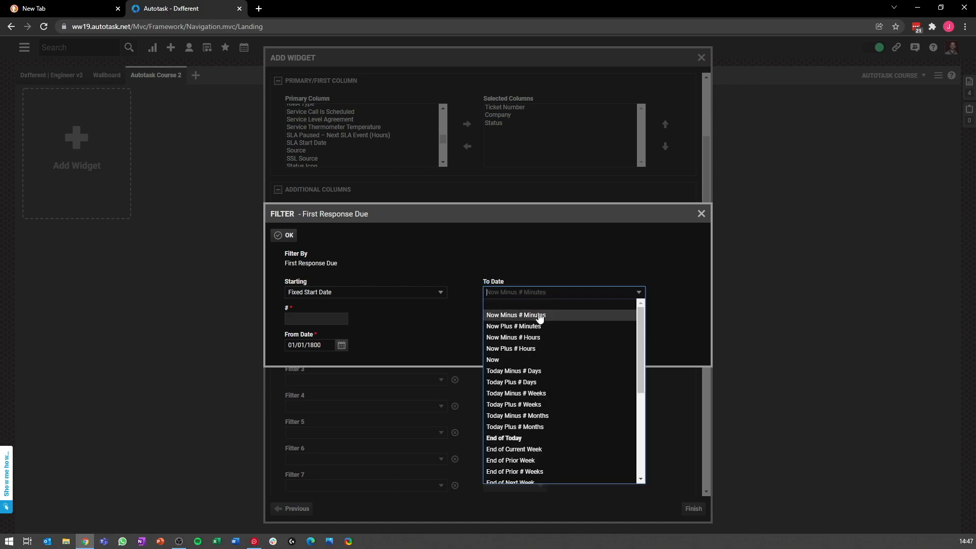
click(528, 387)
click(513, 319)
text(1)
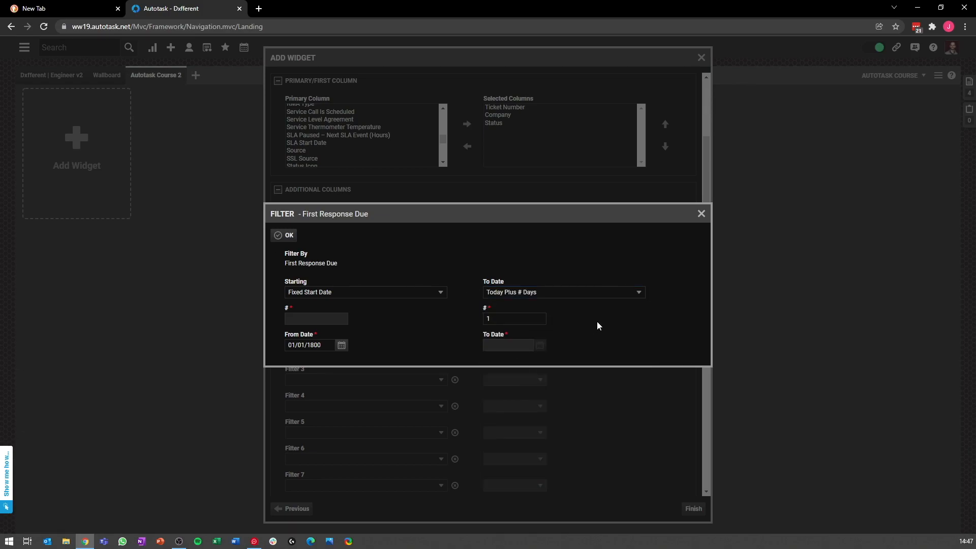
Step: Check the available To Date options and accept the First Response Due range
click(524, 292)
scroll(519, 386, down, 4)
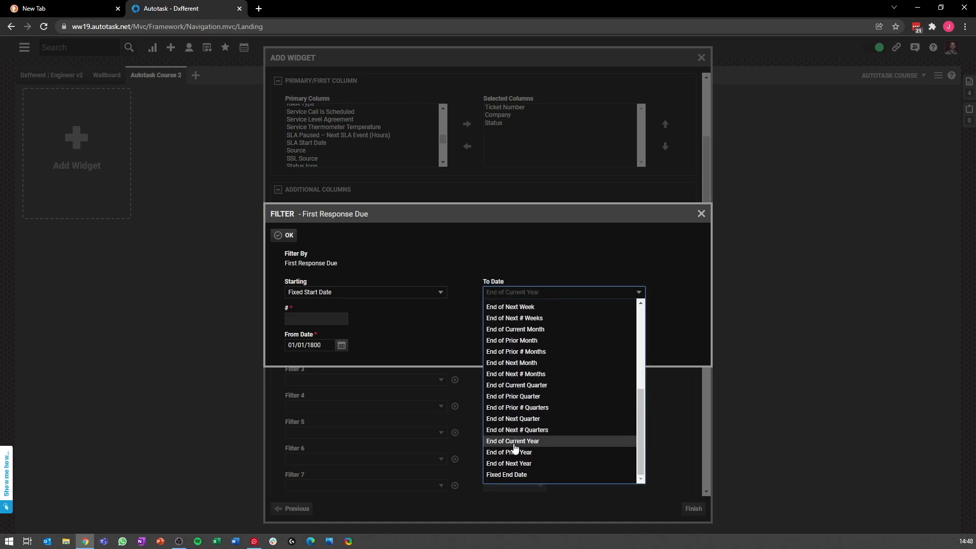
scroll(584, 425, up, 4)
click(699, 294)
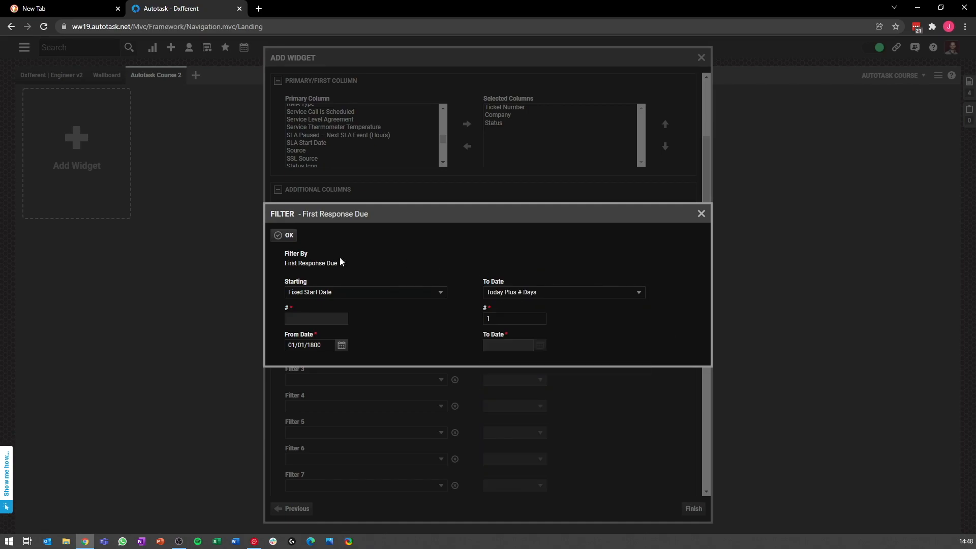
click(279, 238)
Step: Try a third filter on First Response Date with the Is empty condition and clear it again
scroll(377, 346, down, 1)
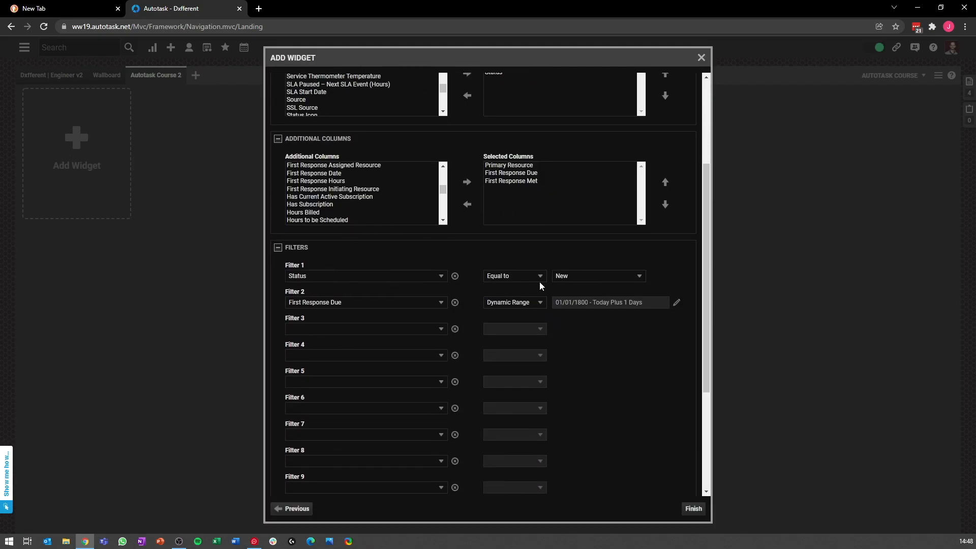
click(388, 331)
text(f)
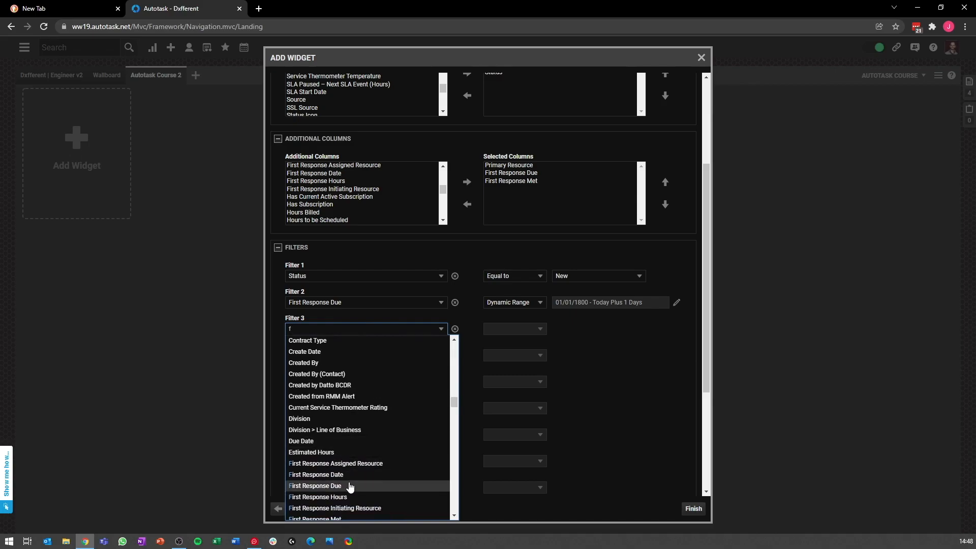
scroll(353, 481, down, 1)
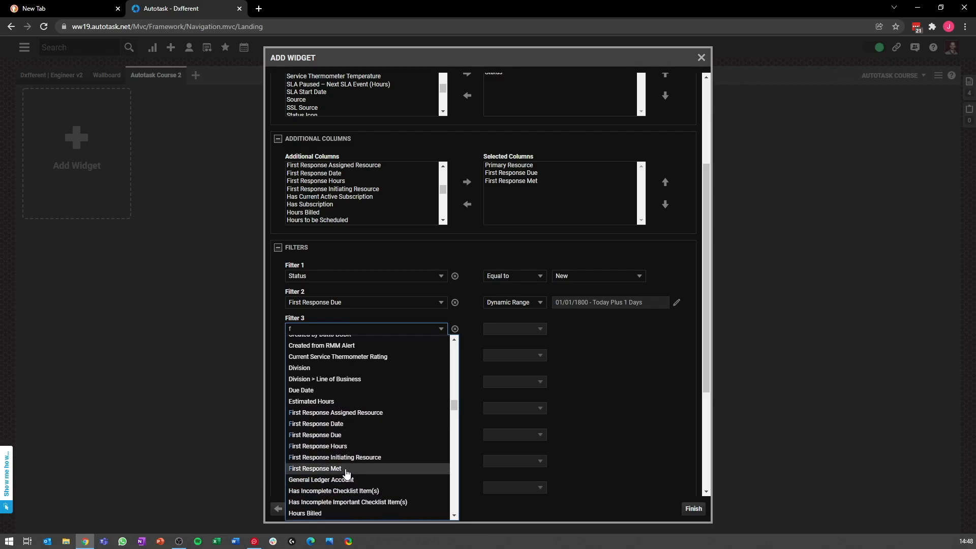
click(342, 424)
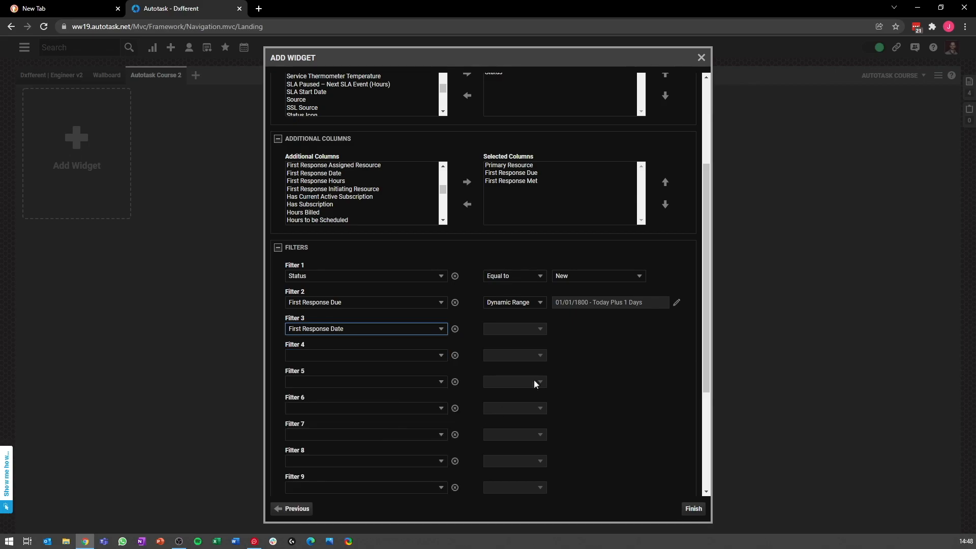
click(514, 329)
click(507, 376)
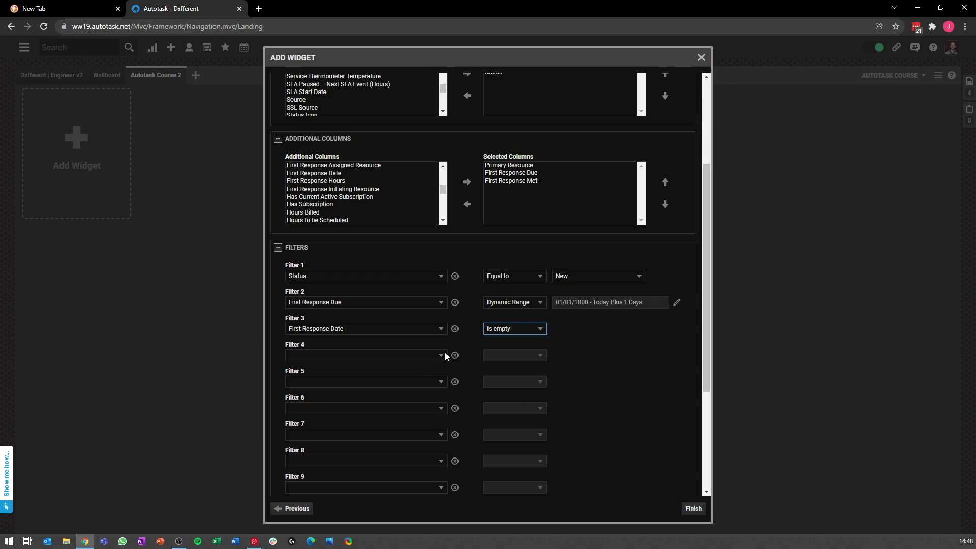
click(455, 329)
Step: Set the widget layout to the full four-column width and show the action column
scroll(628, 380, down, 3)
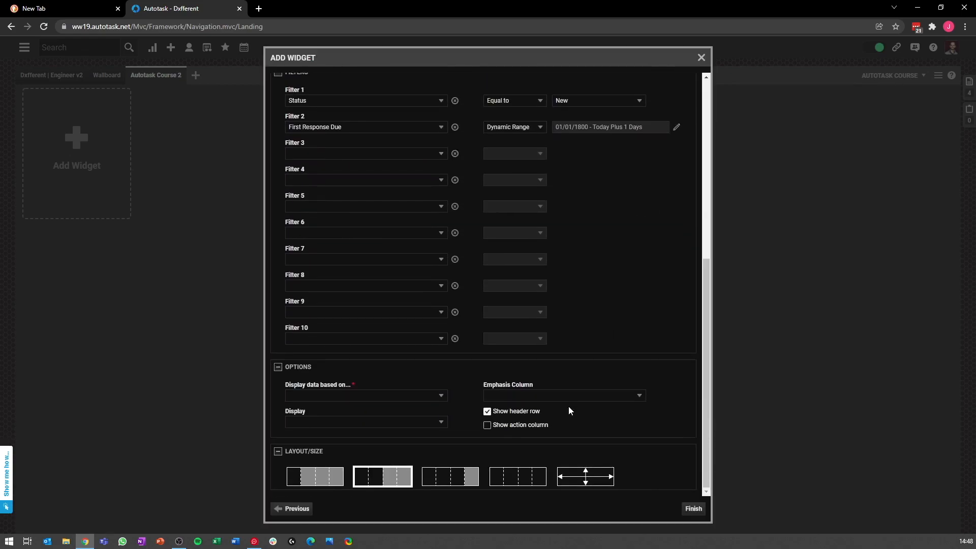
click(515, 483)
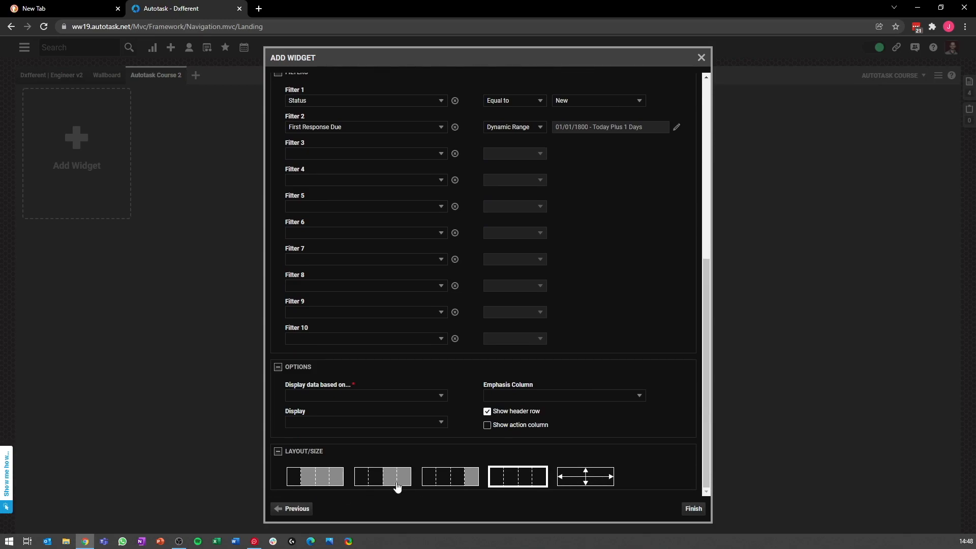
click(600, 486)
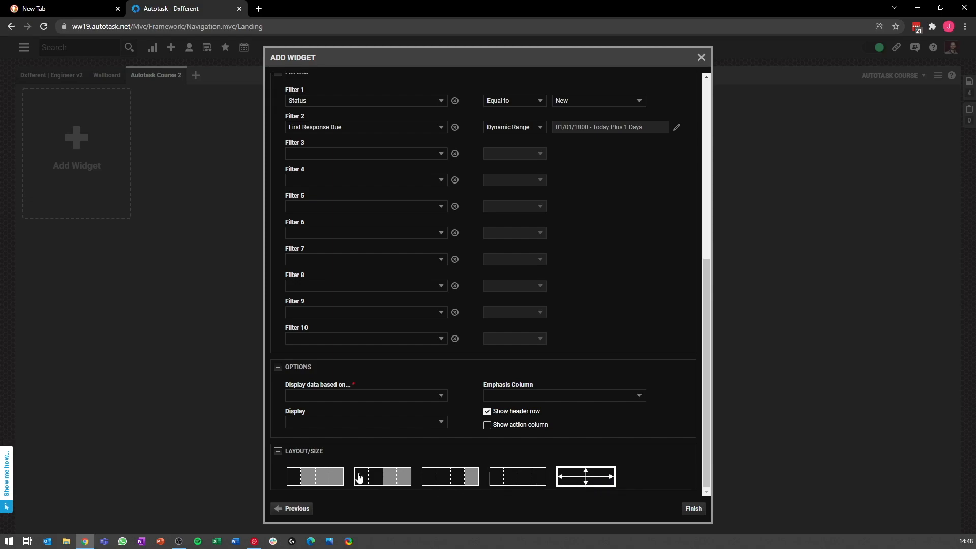
click(529, 482)
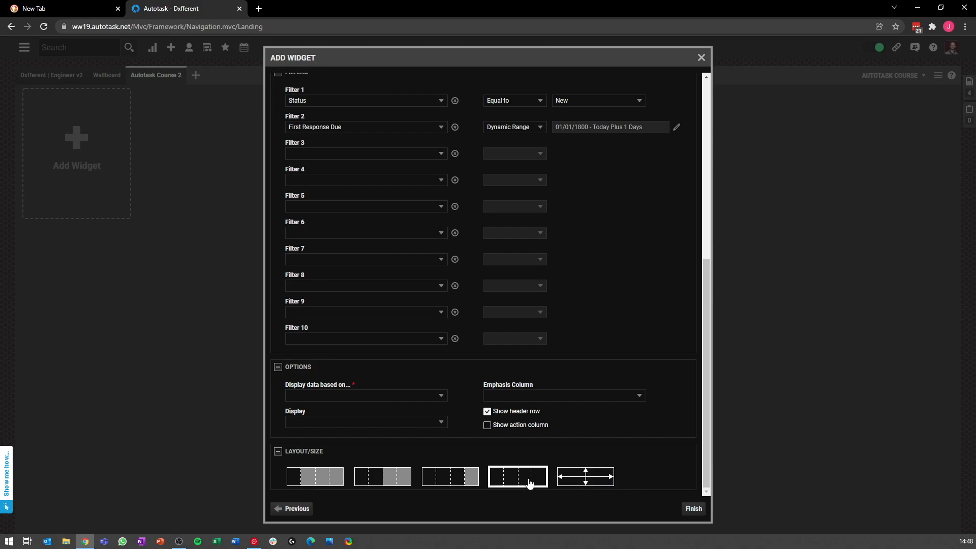
click(487, 426)
Step: Base the widget's displayed data on First Response Due
click(376, 396)
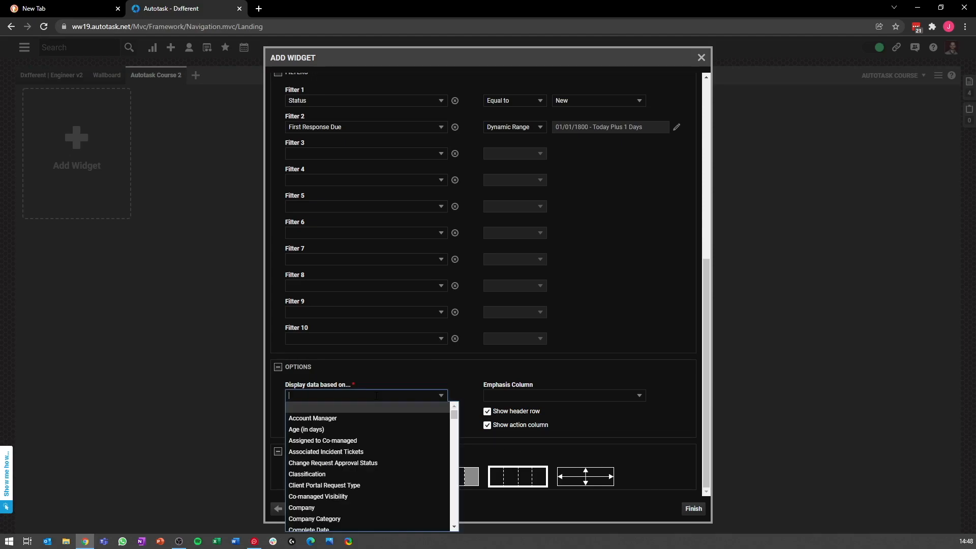
text(first response du)
key(Return)
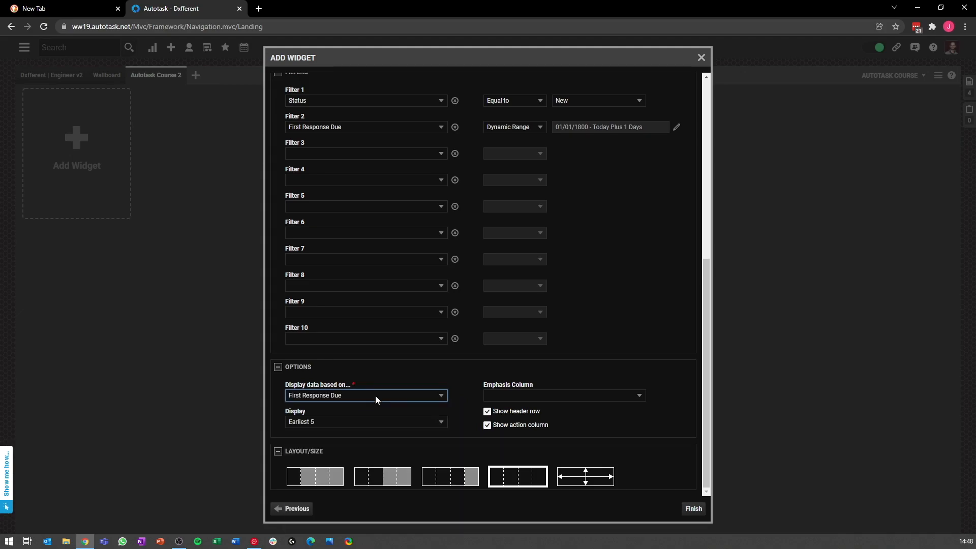
Step: Set Display to Earliest 5 and finish creating the widget
click(350, 423)
click(329, 457)
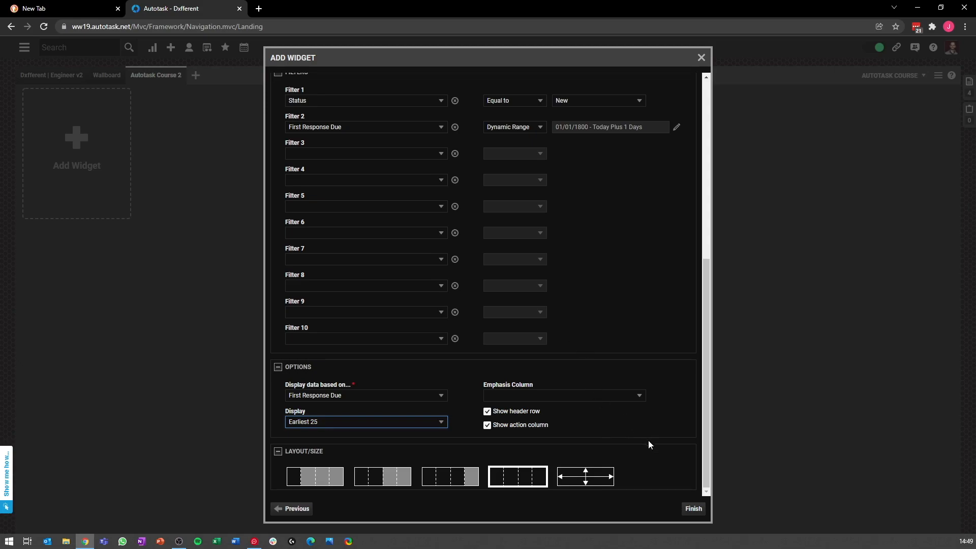
click(367, 422)
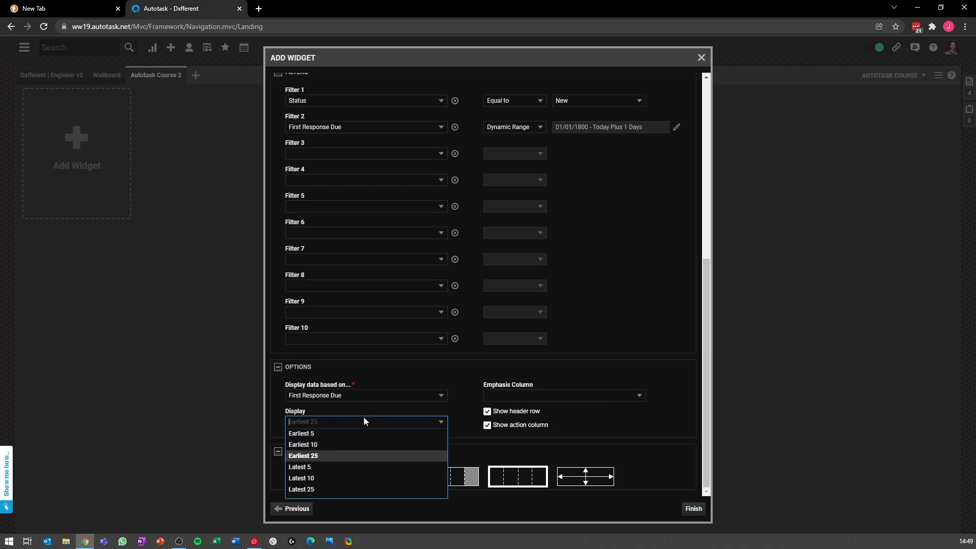
click(338, 434)
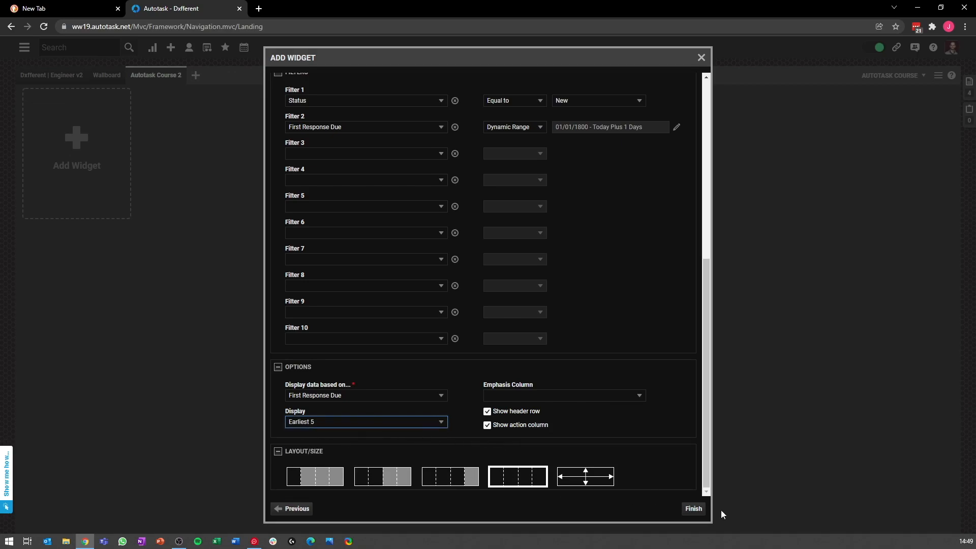
click(694, 509)
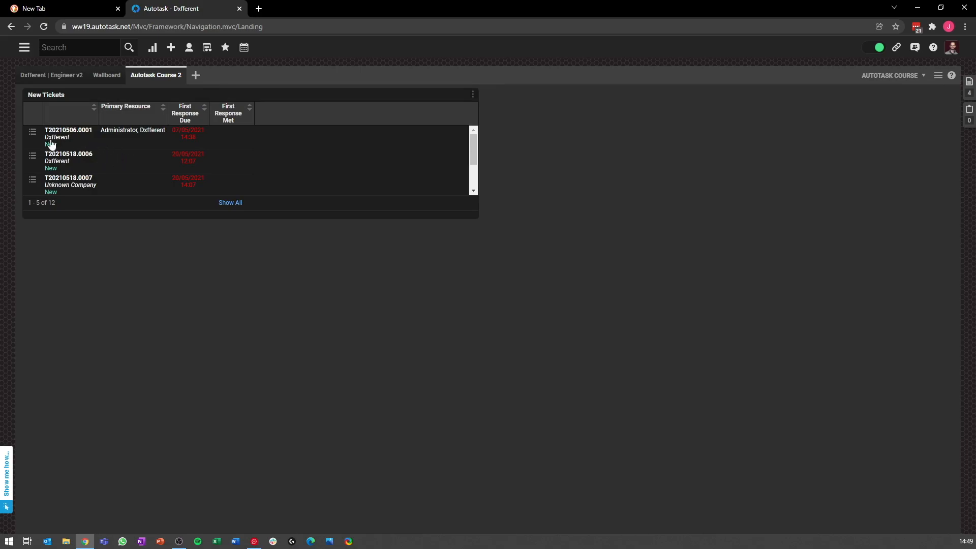
Step: Change the New Tickets widget's Display option to Earliest 25 and save the settings
scroll(132, 140, down, 1)
scroll(134, 148, up, 1)
click(473, 95)
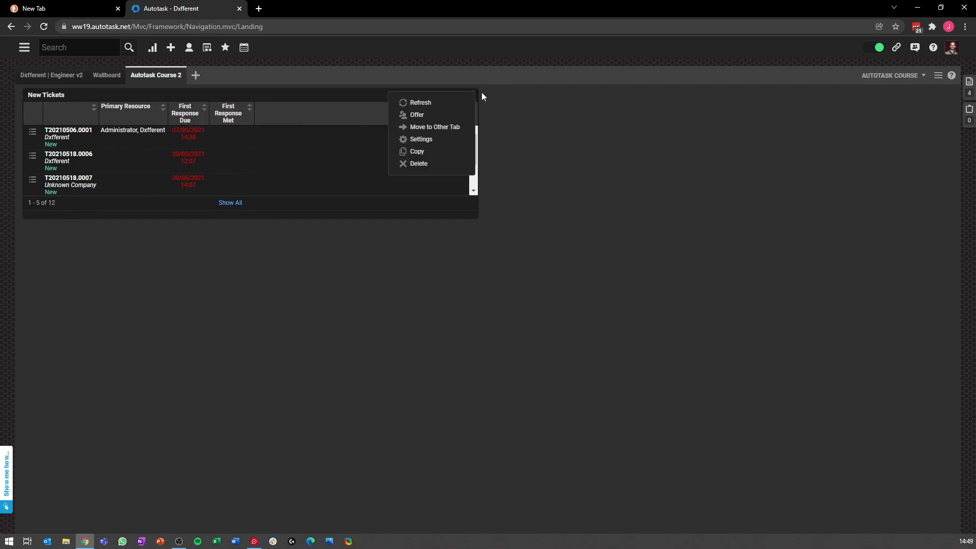
click(428, 138)
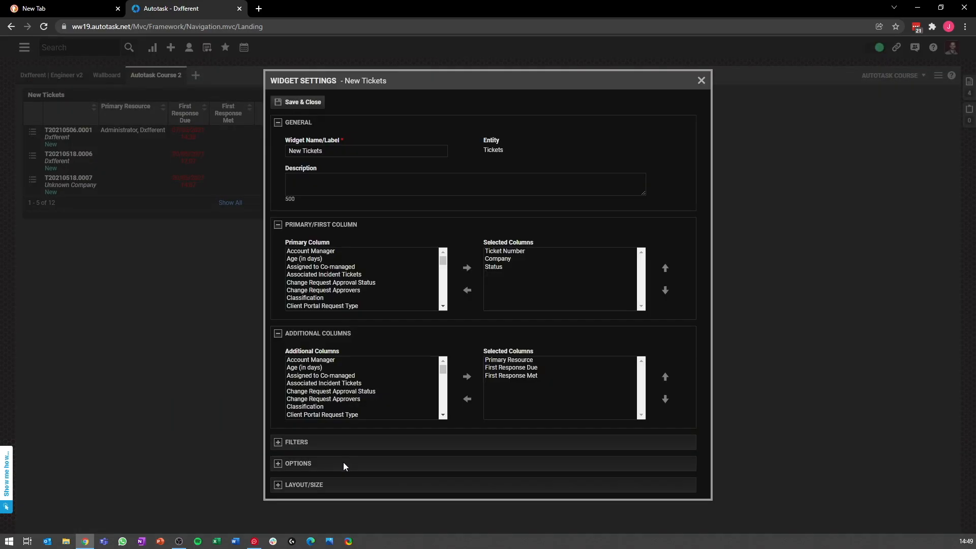
click(297, 467)
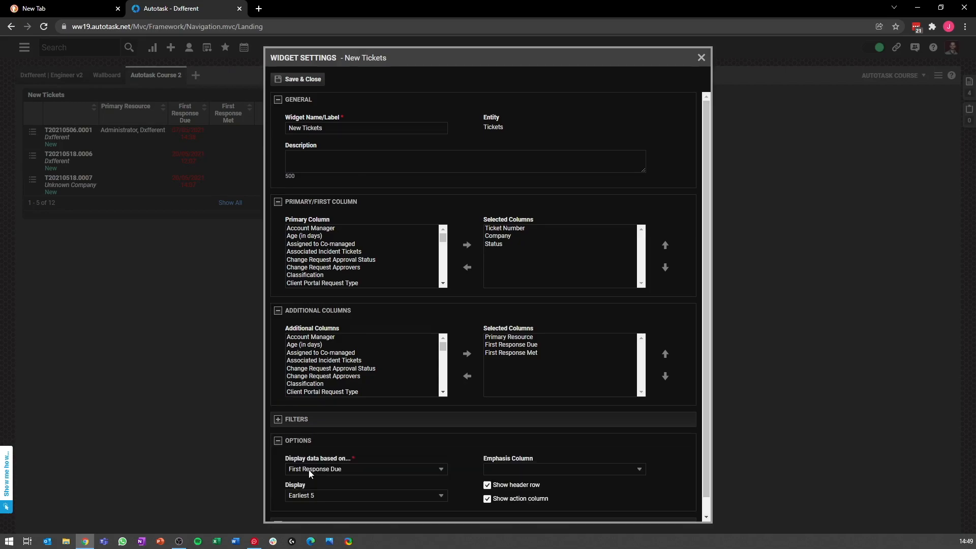
click(320, 496)
click(337, 447)
click(312, 81)
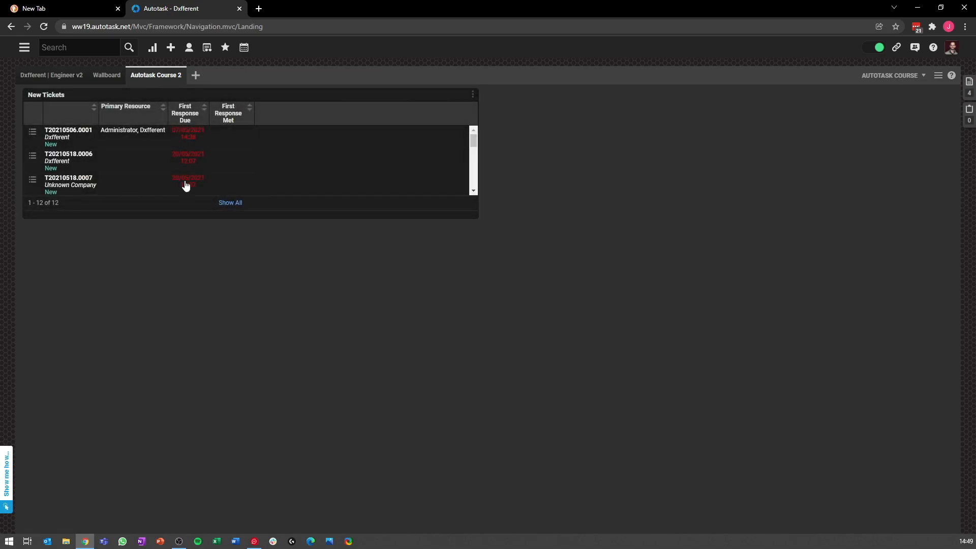
click(472, 94)
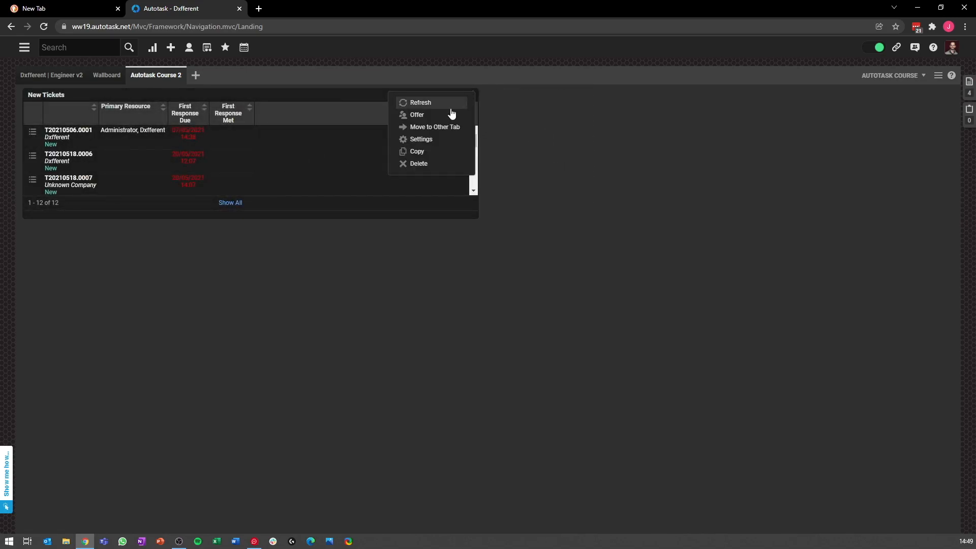
click(421, 145)
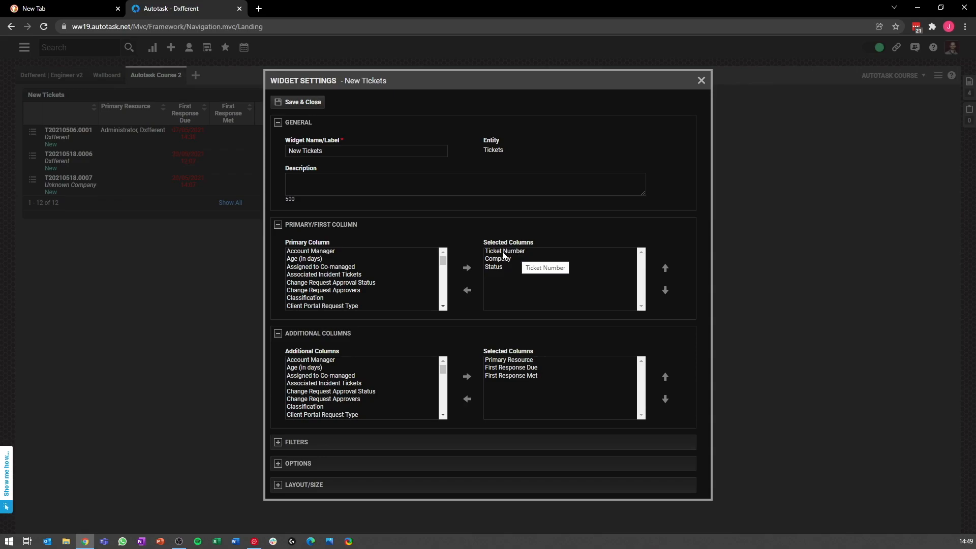
click(700, 82)
Step: In the New Tickets widget settings, remove Ticket Number, Company and Status from the Primary/First Column selection
click(474, 97)
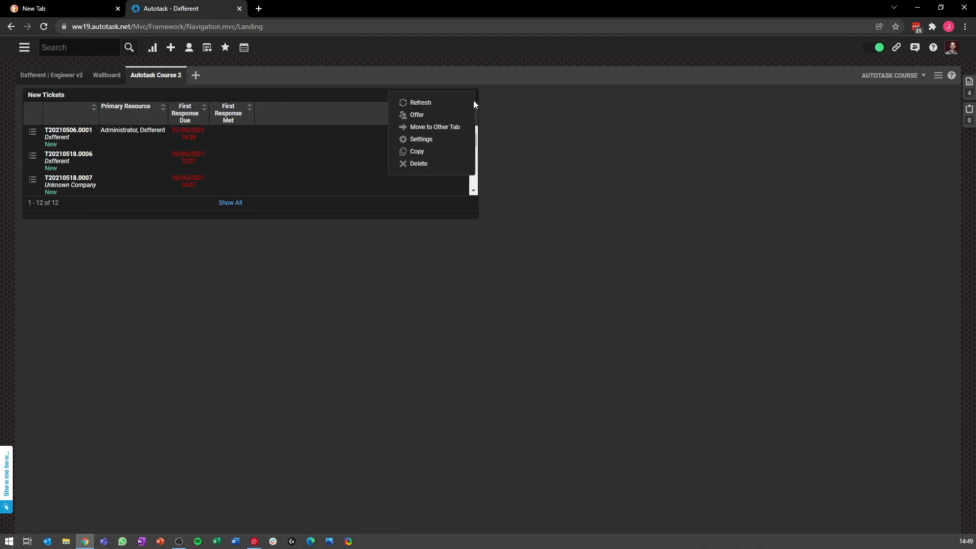
click(474, 97)
click(422, 153)
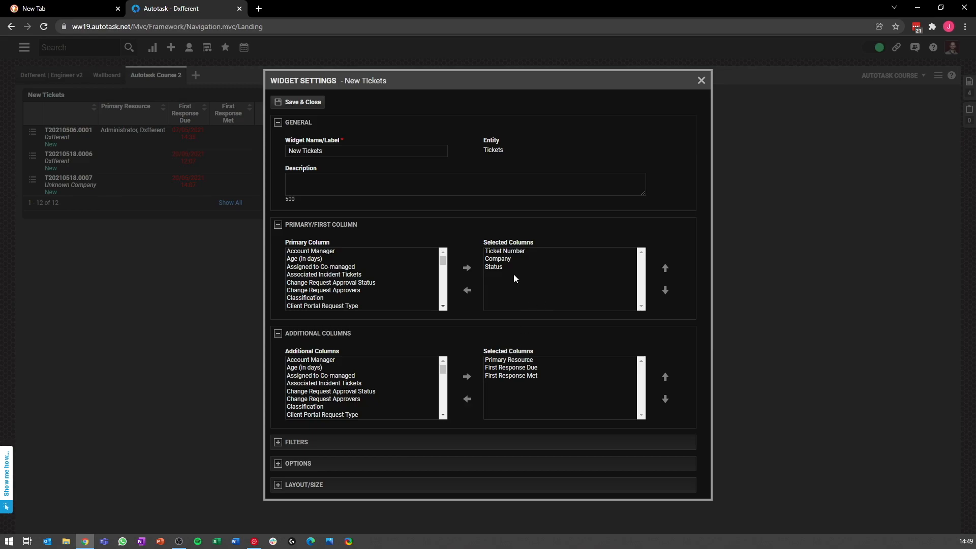
double_click(497, 251)
click(497, 251)
click(502, 257)
double_click(503, 259)
click(505, 254)
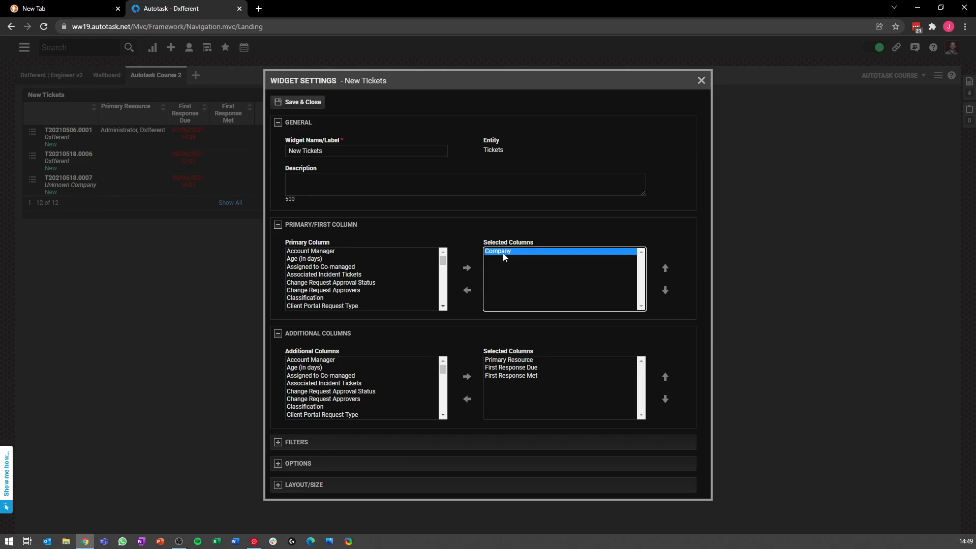
double_click(505, 255)
Step: Add First Response Due as the widget's primary column
click(319, 303)
key(f)
scroll(327, 318, down, 1)
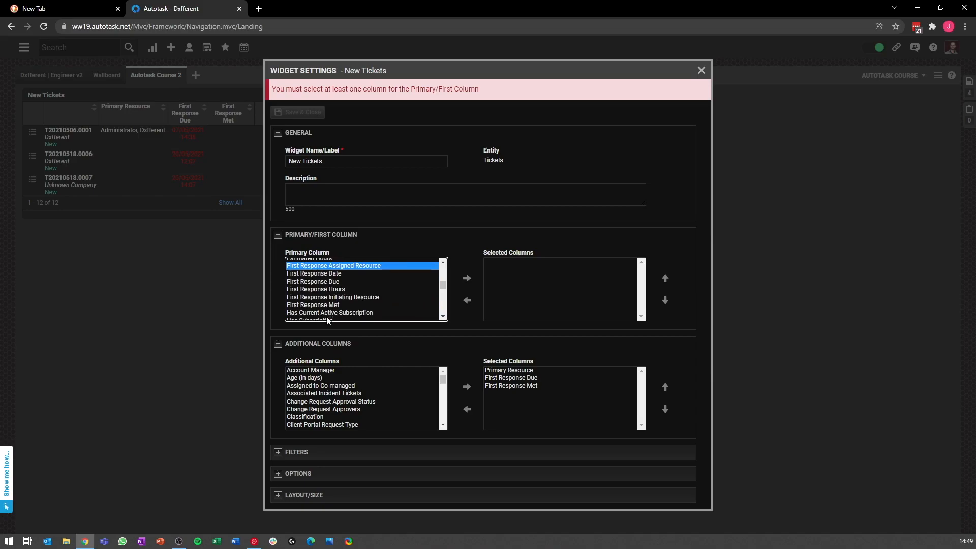
double_click(331, 281)
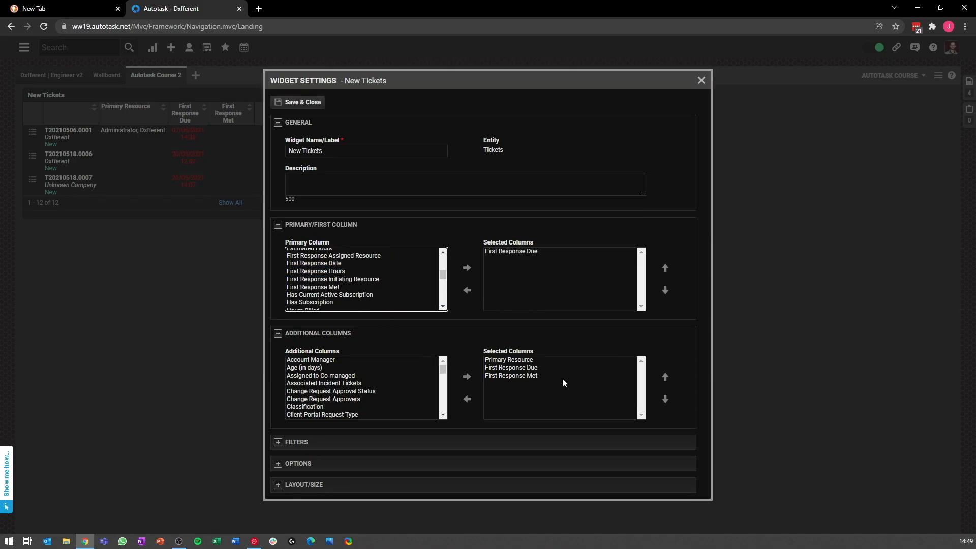
Step: Remove Primary Resource, First Response Due and First Response Met from the selected additional columns
double_click(520, 360)
double_click(518, 361)
click(526, 361)
double_click(526, 361)
Step: Add Title to the selected additional columns
click(338, 392)
key(t)
scroll(340, 402, down, 1)
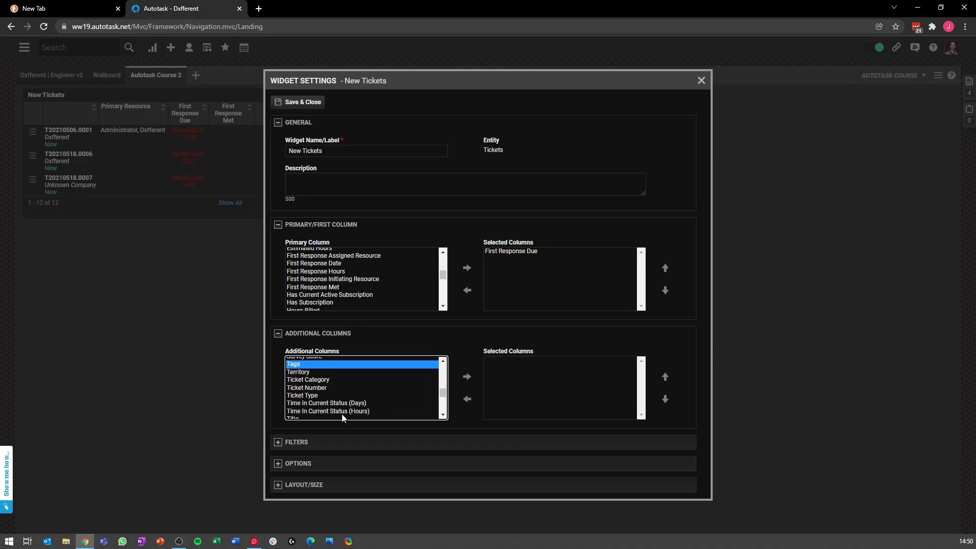
scroll(308, 410, down, 1)
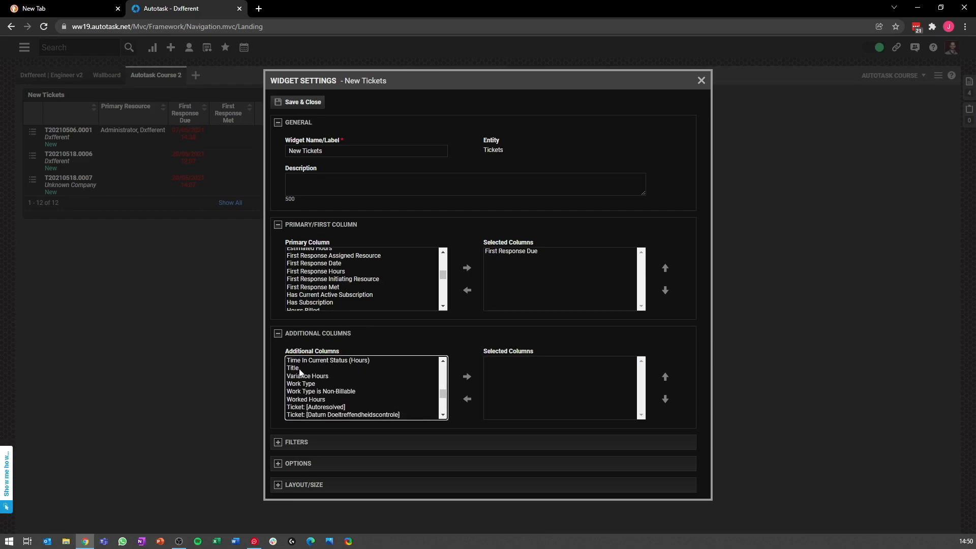
double_click(300, 370)
Step: Add Company to the selected additional columns
click(328, 375)
key(c)
scroll(331, 400, down, 1)
scroll(331, 401, up, 5)
scroll(371, 407, up, 10)
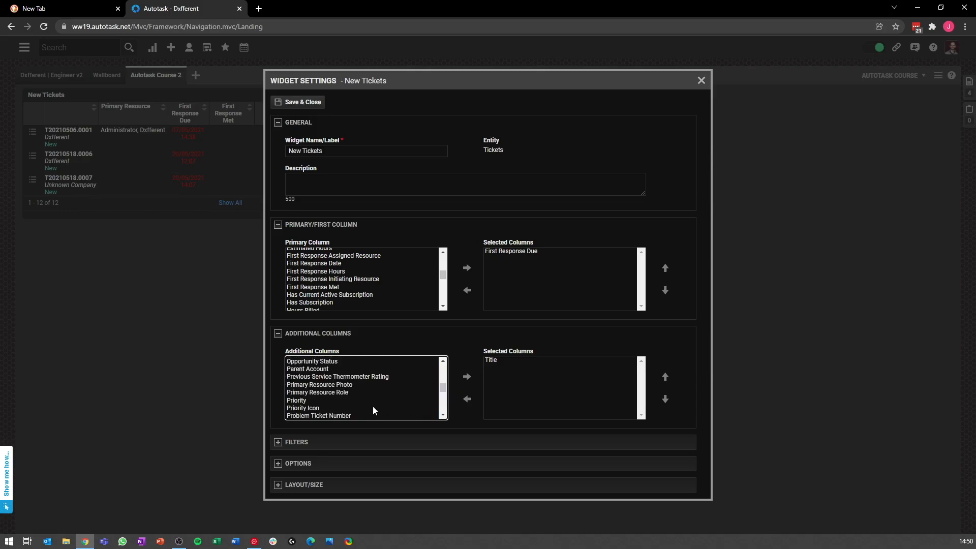
scroll(392, 385, up, 15)
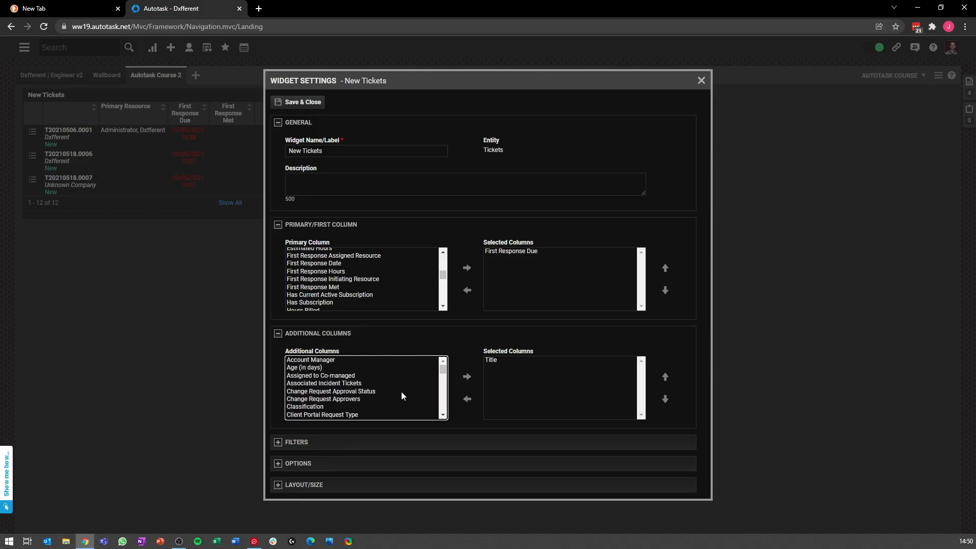
double_click(302, 380)
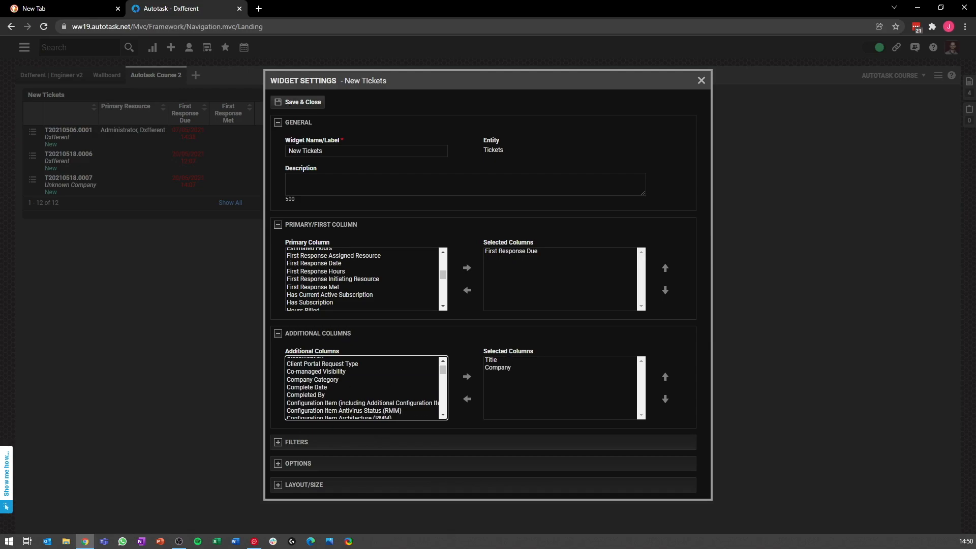
Step: Add Priority Icon to the selected additional columns, leaving out the plain Priority column
click(356, 380)
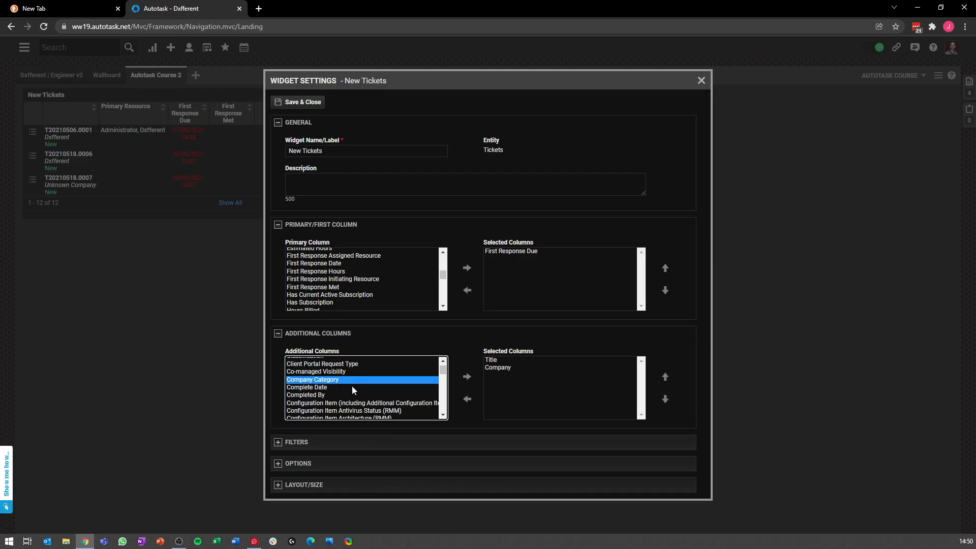
key(p)
scroll(351, 386, down, 2)
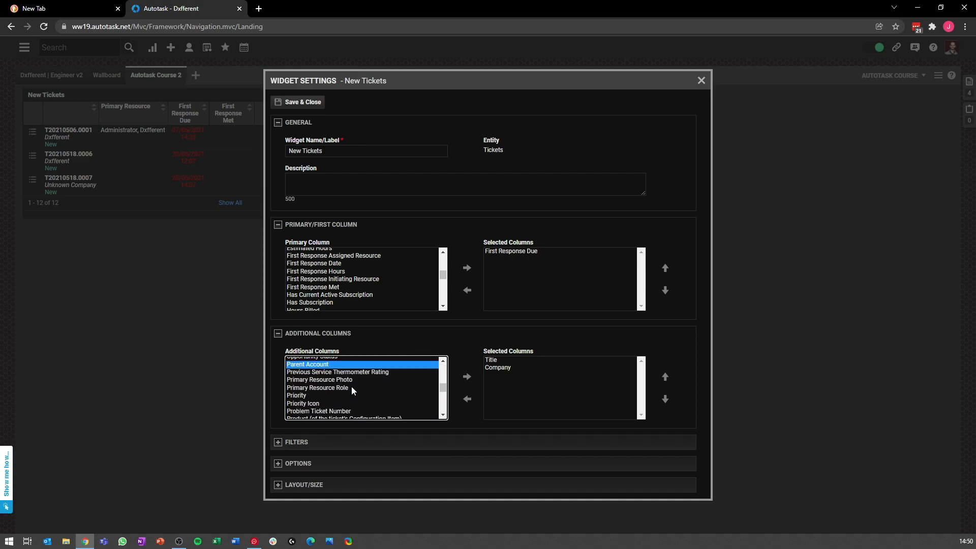
double_click(317, 398)
double_click(316, 397)
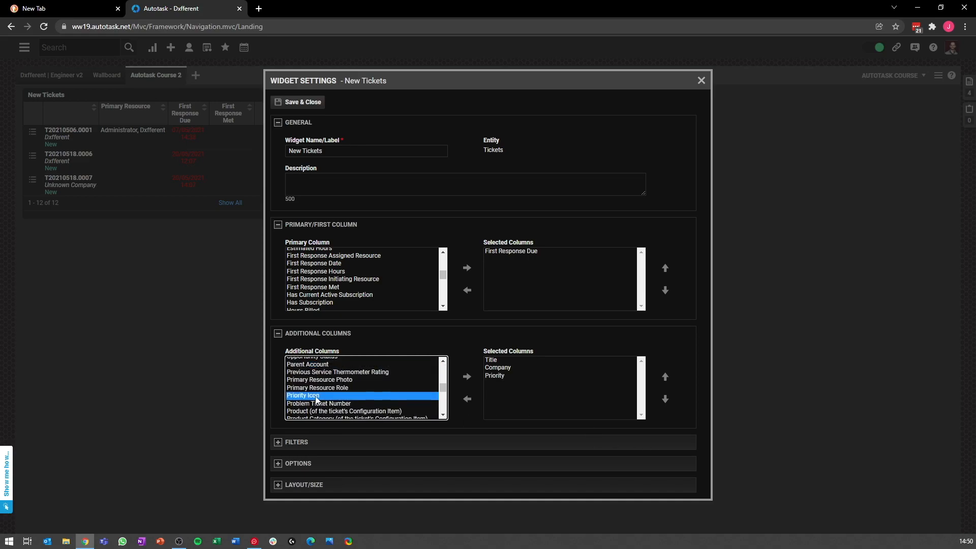
double_click(512, 376)
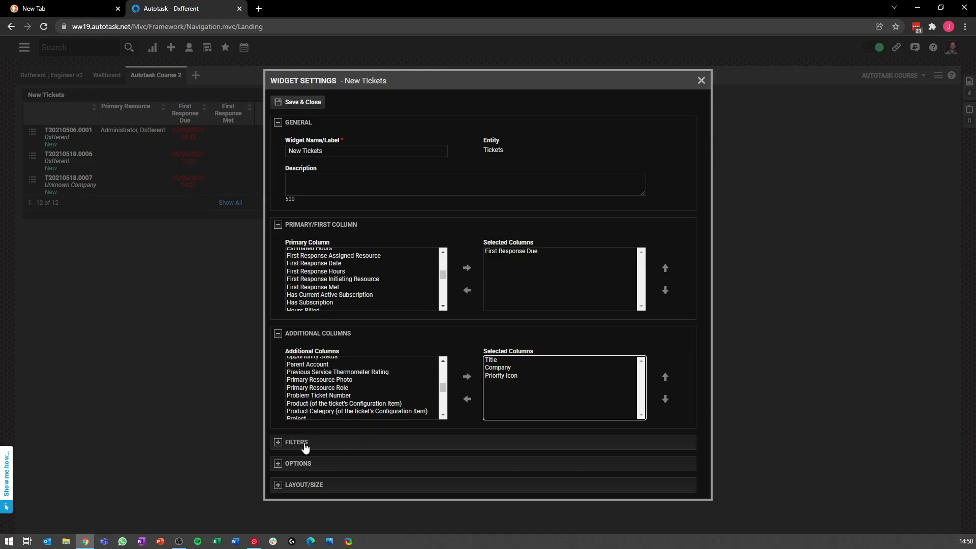
Step: Save the widget settings and sort the new grid by its First Response Due column in ascending order
click(301, 104)
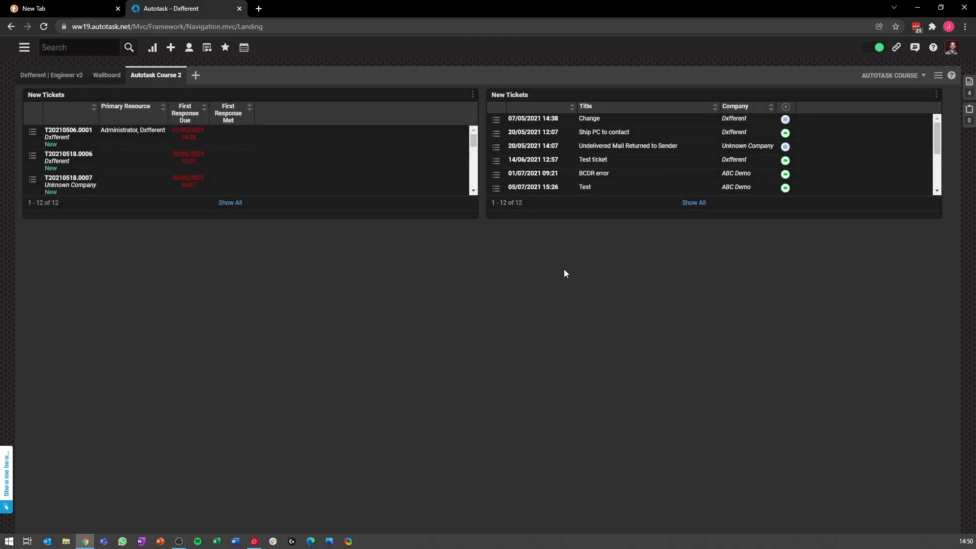
click(557, 108)
Step: Add Primary Resource to the additional columns of the newer New Tickets widget and save its settings
click(937, 94)
click(900, 143)
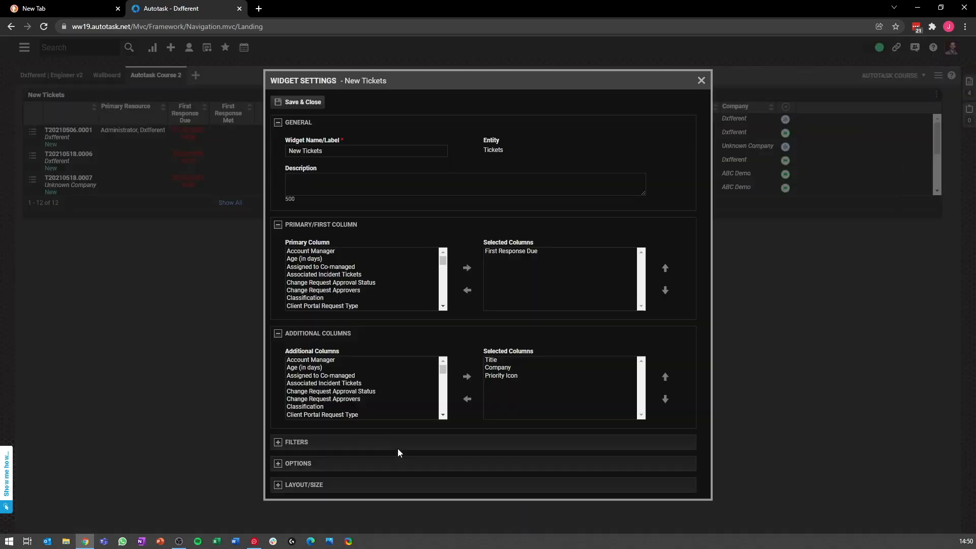
click(346, 384)
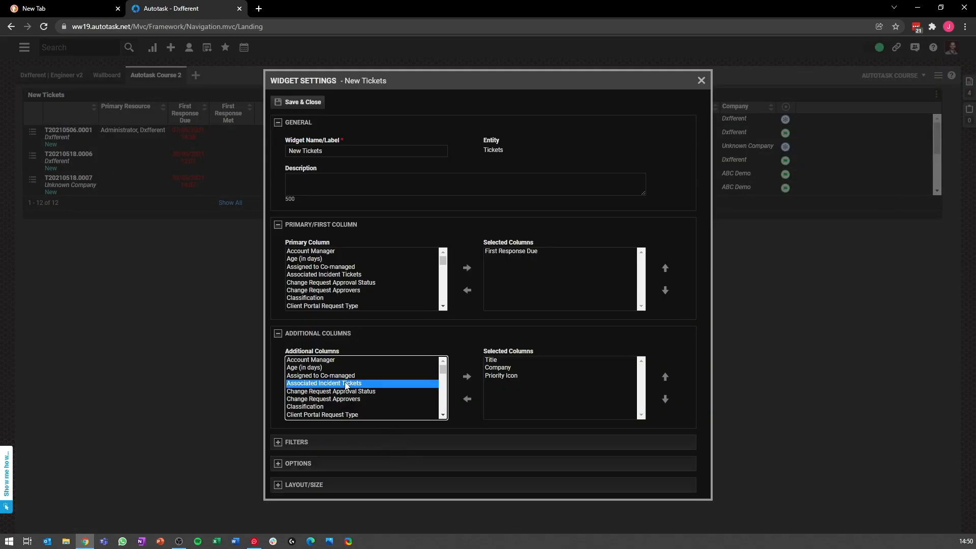
text(pr)
key(Down)
key(Down)
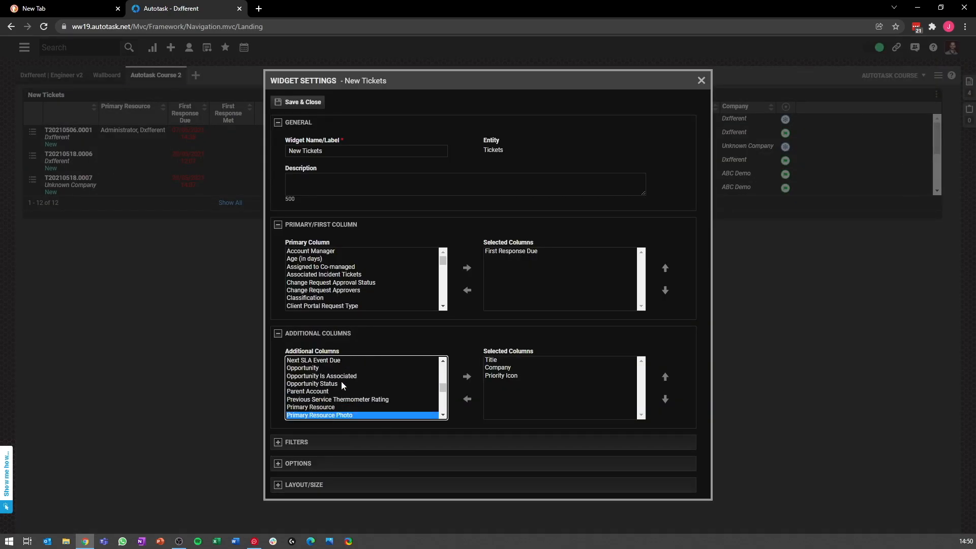
key(Up)
key(Return)
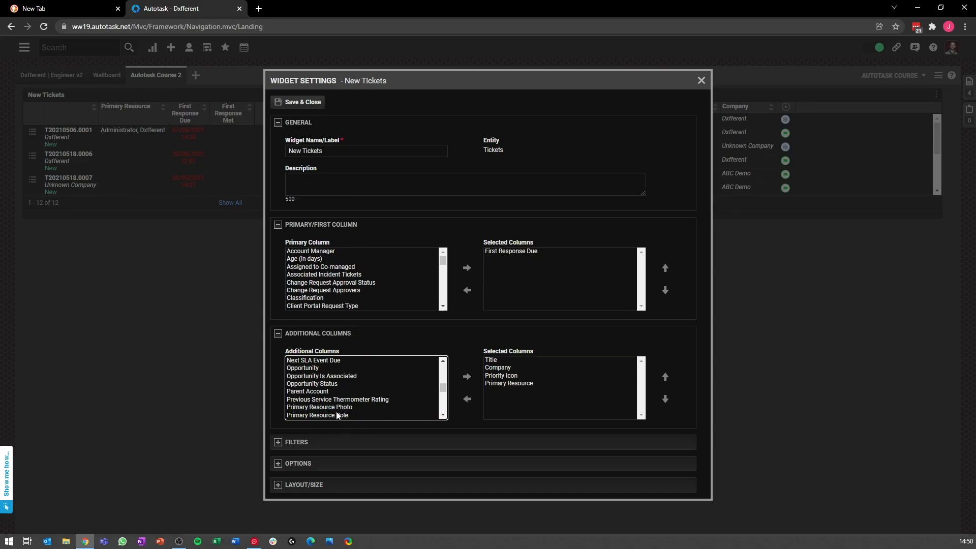
click(300, 102)
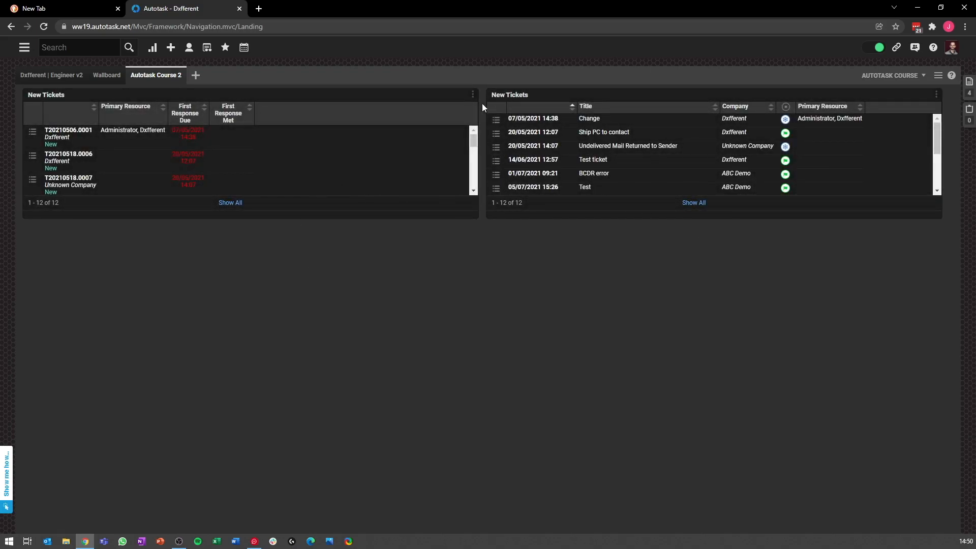
Step: Look over the New Tickets widget on the Dxfferent | Engineer v2 dashboard, and return to the Autotask Course 2 dashboard
click(894, 75)
click(66, 80)
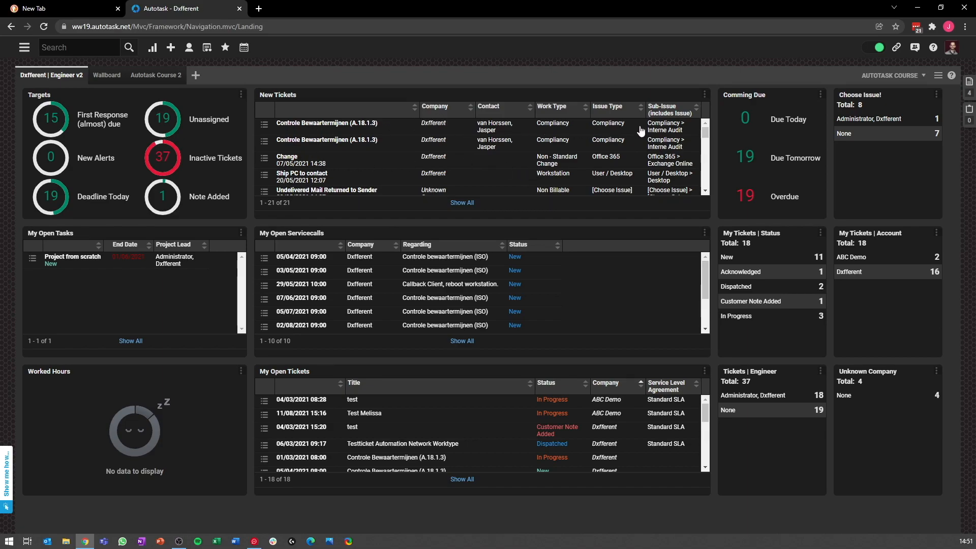
scroll(362, 155, down, 4)
scroll(362, 180, up, 4)
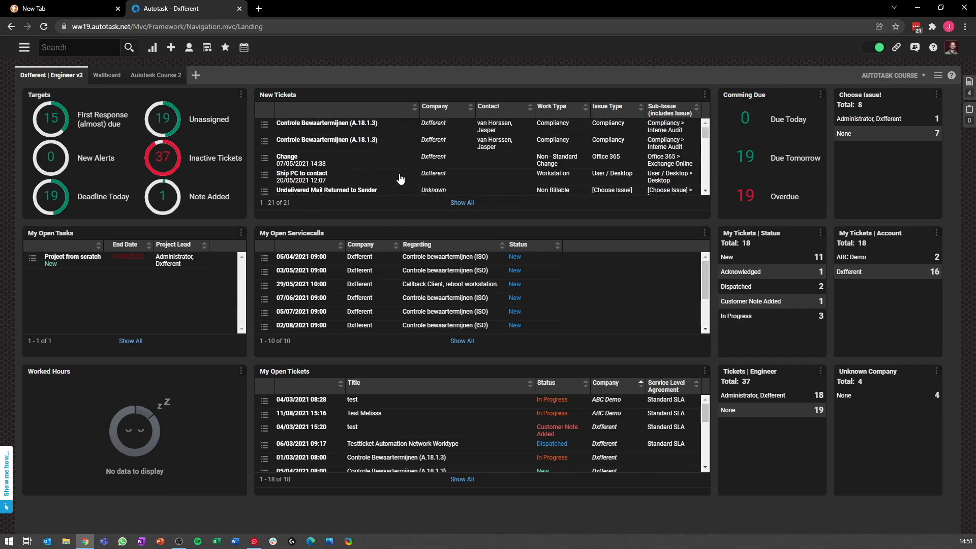
click(169, 79)
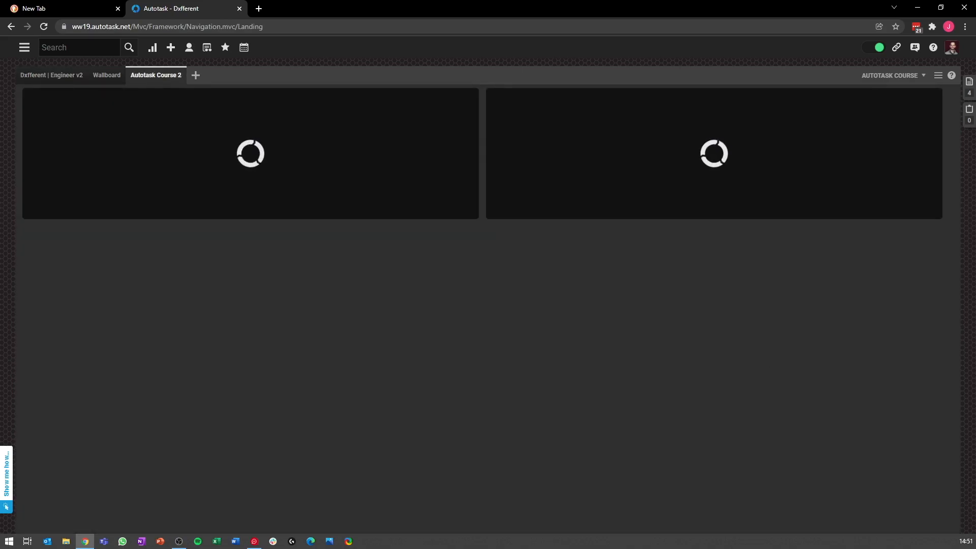